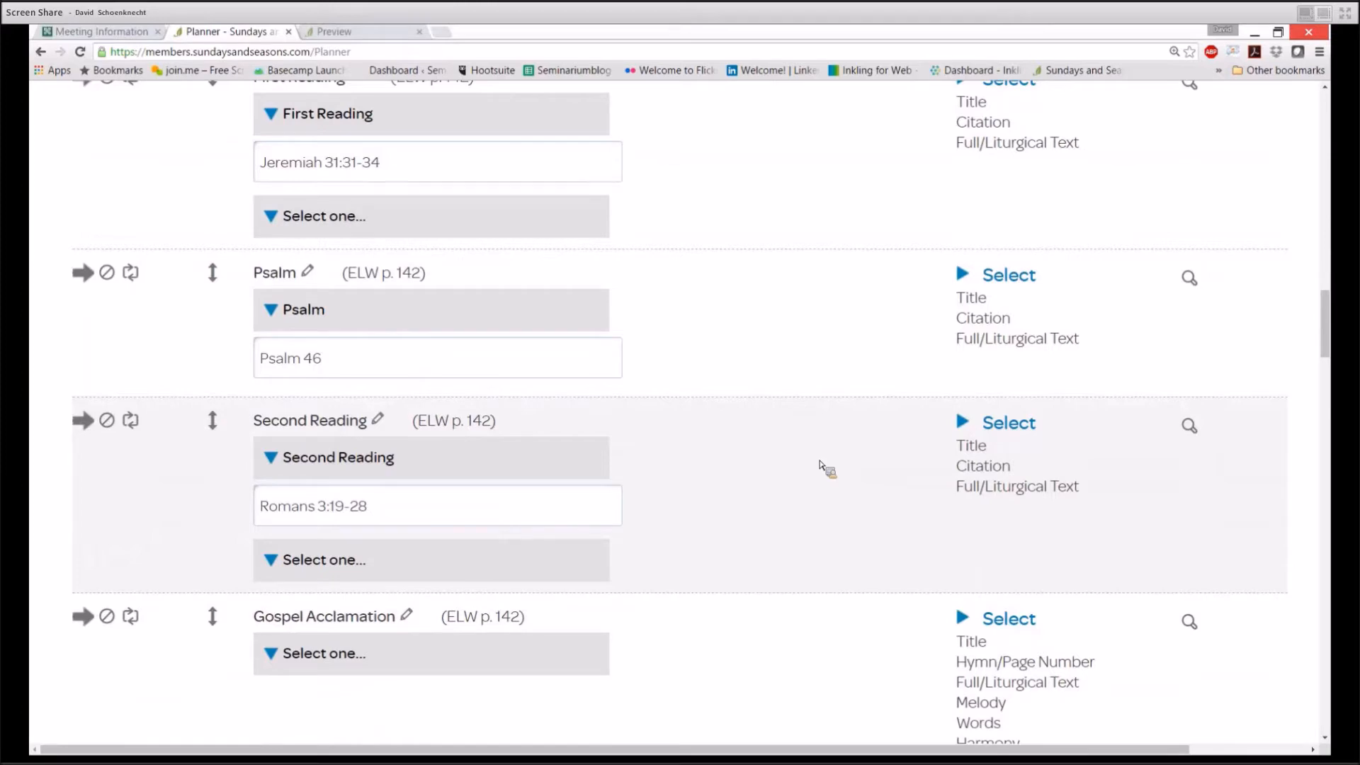
Preview the Second Reading and Prayers of Intercession texts while scrolling through the plan
left_click(959, 459)
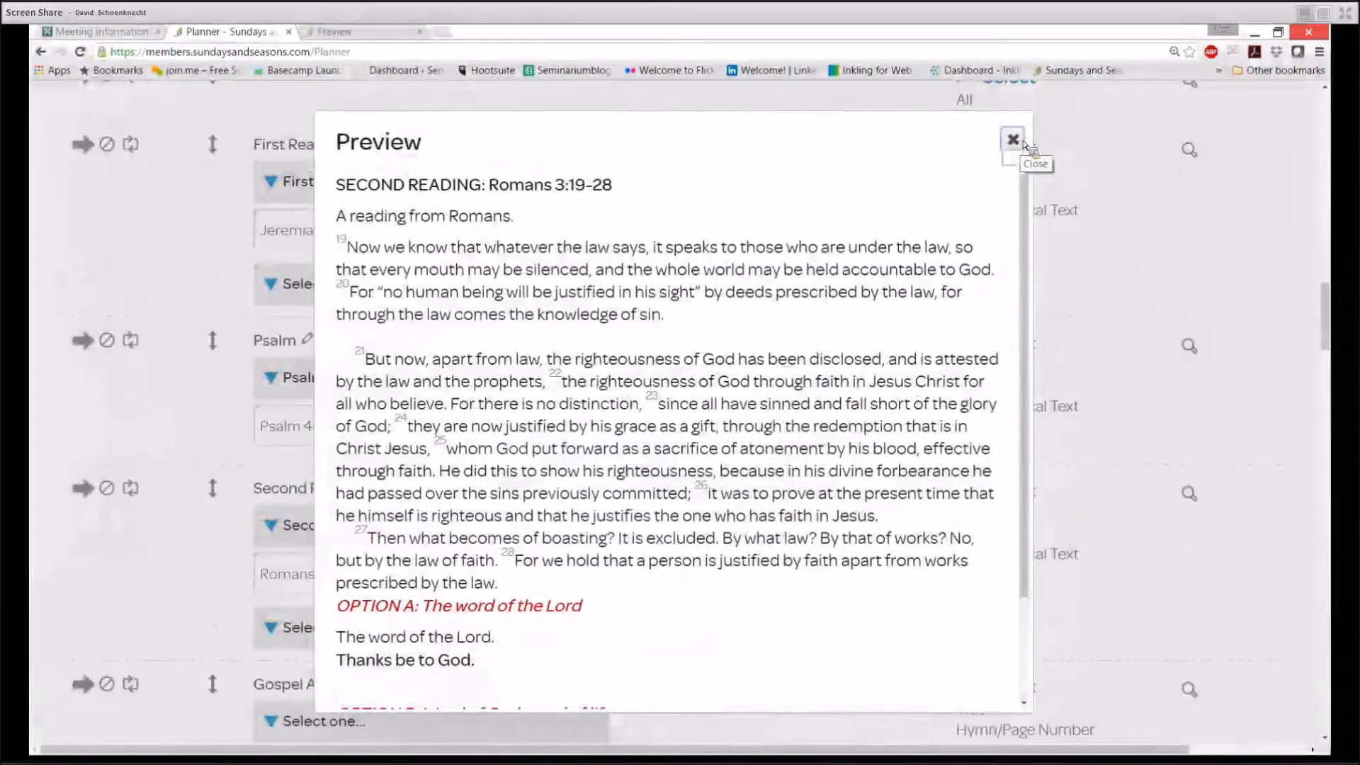
left_click(1022, 142)
scroll(1082, 179, "down", 6)
scroll(1082, 178, "down", 8)
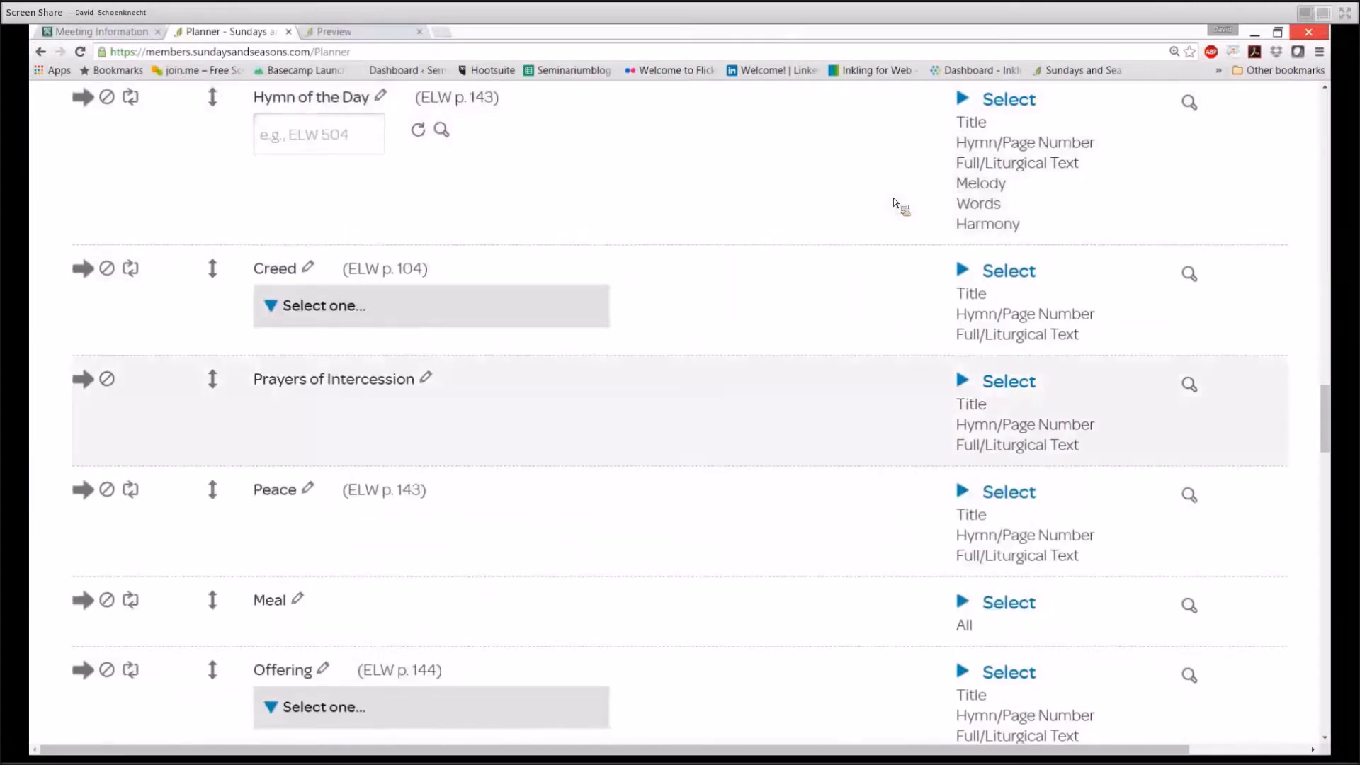
left_click(1190, 386)
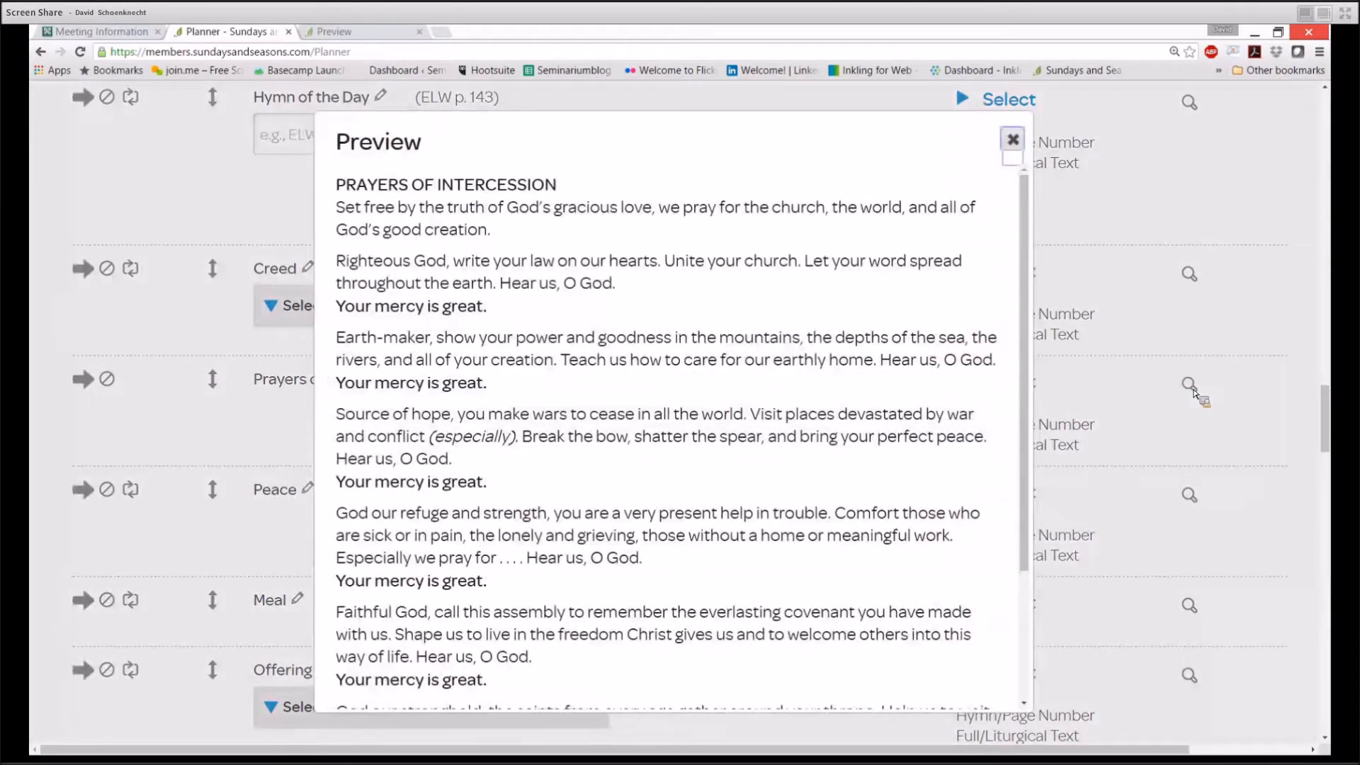
left_click(1013, 140)
scroll(120, 291, "down", 3)
scroll(121, 291, "up", 3)
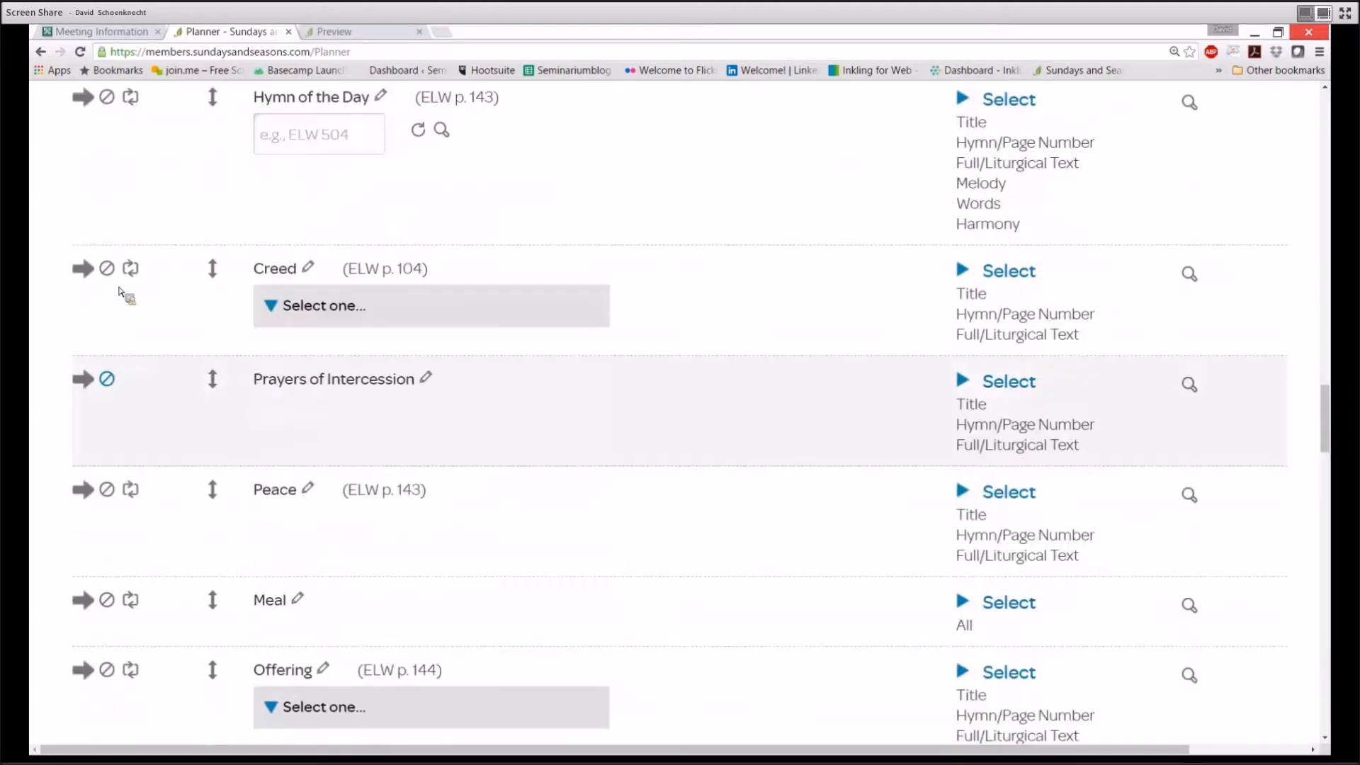
scroll(121, 291, "up", 20)
scroll(119, 292, "up", 10)
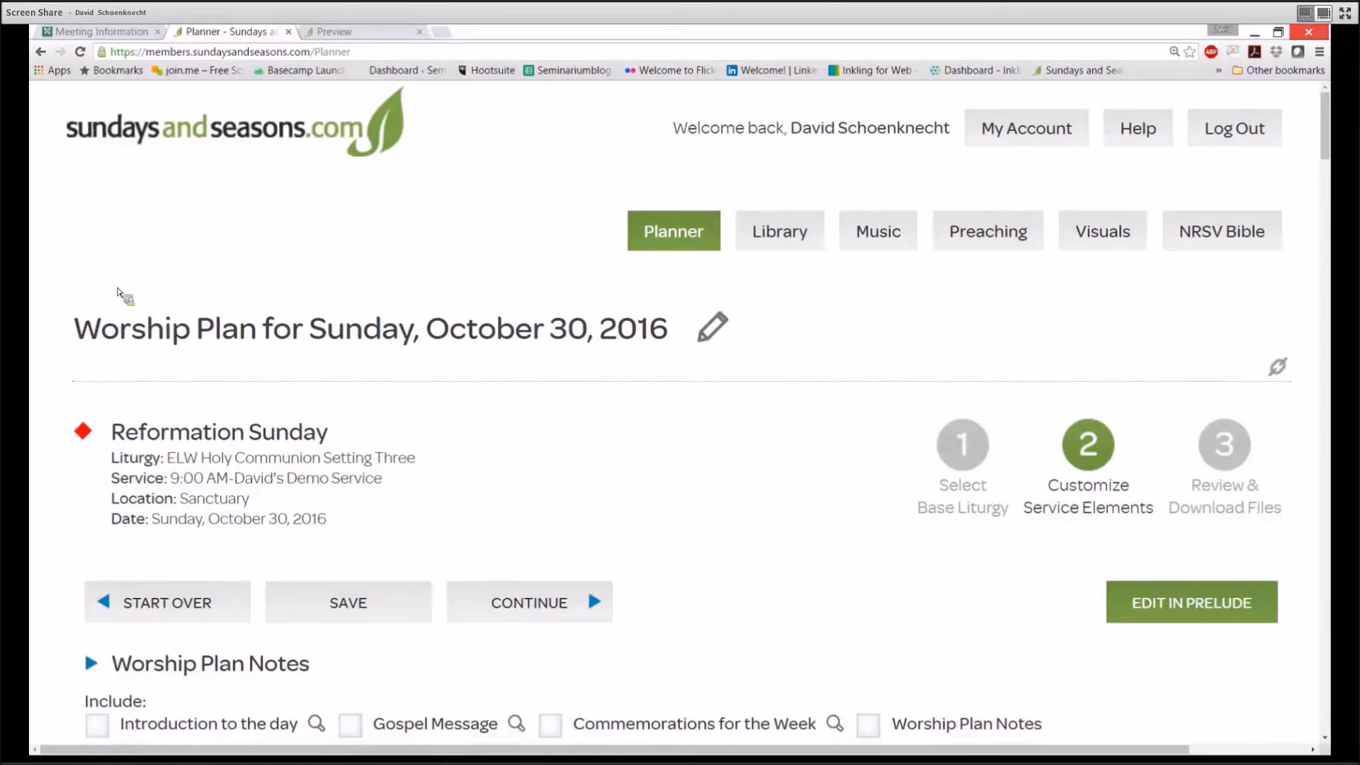
scroll(124, 297, "down", 2)
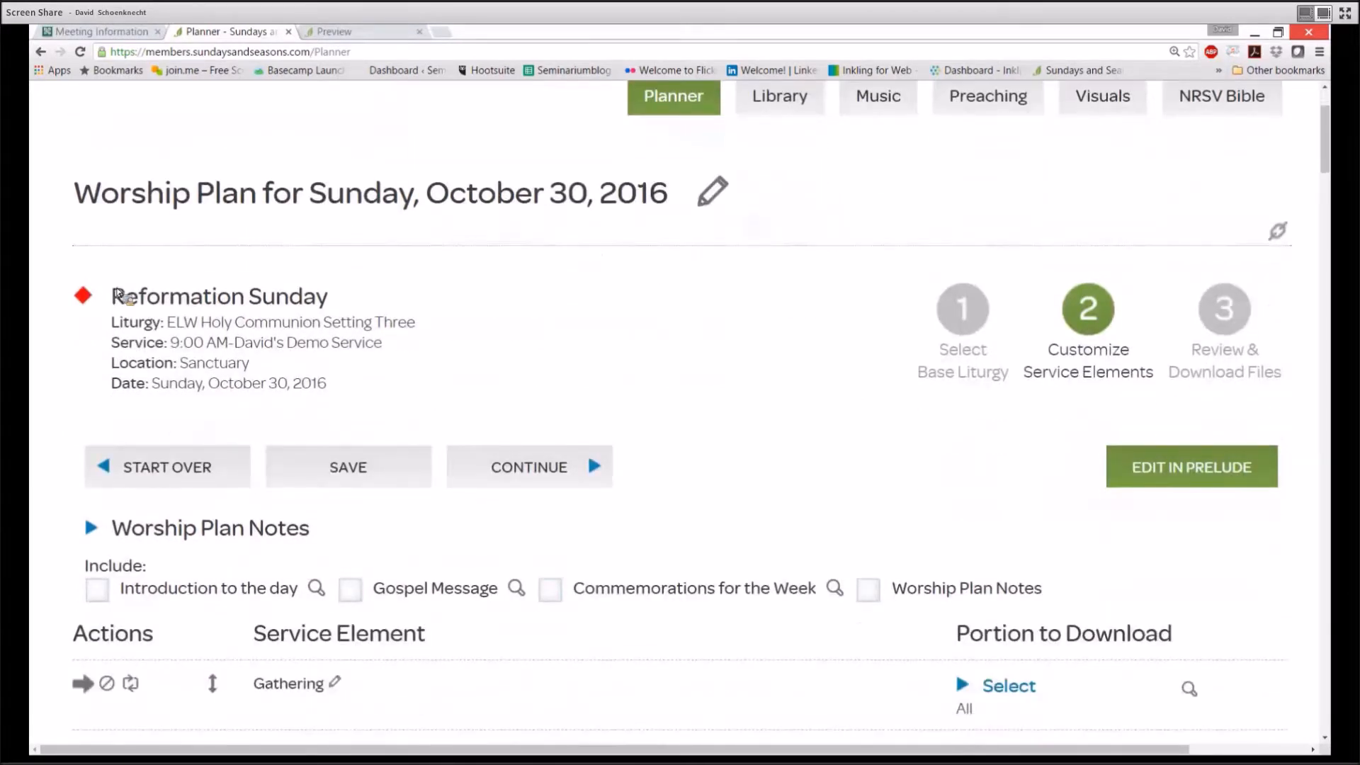
scroll(120, 296, "down", 2)
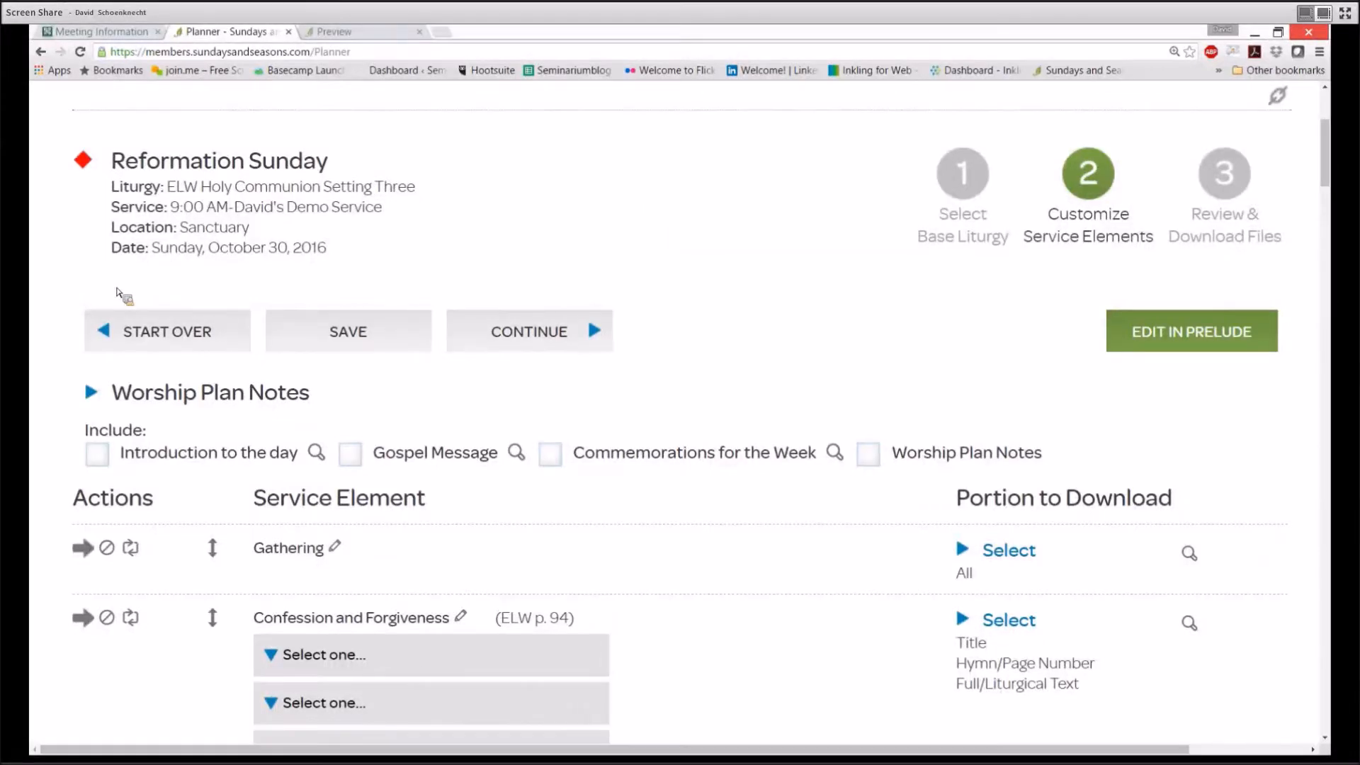
scroll(120, 294, "up", 4)
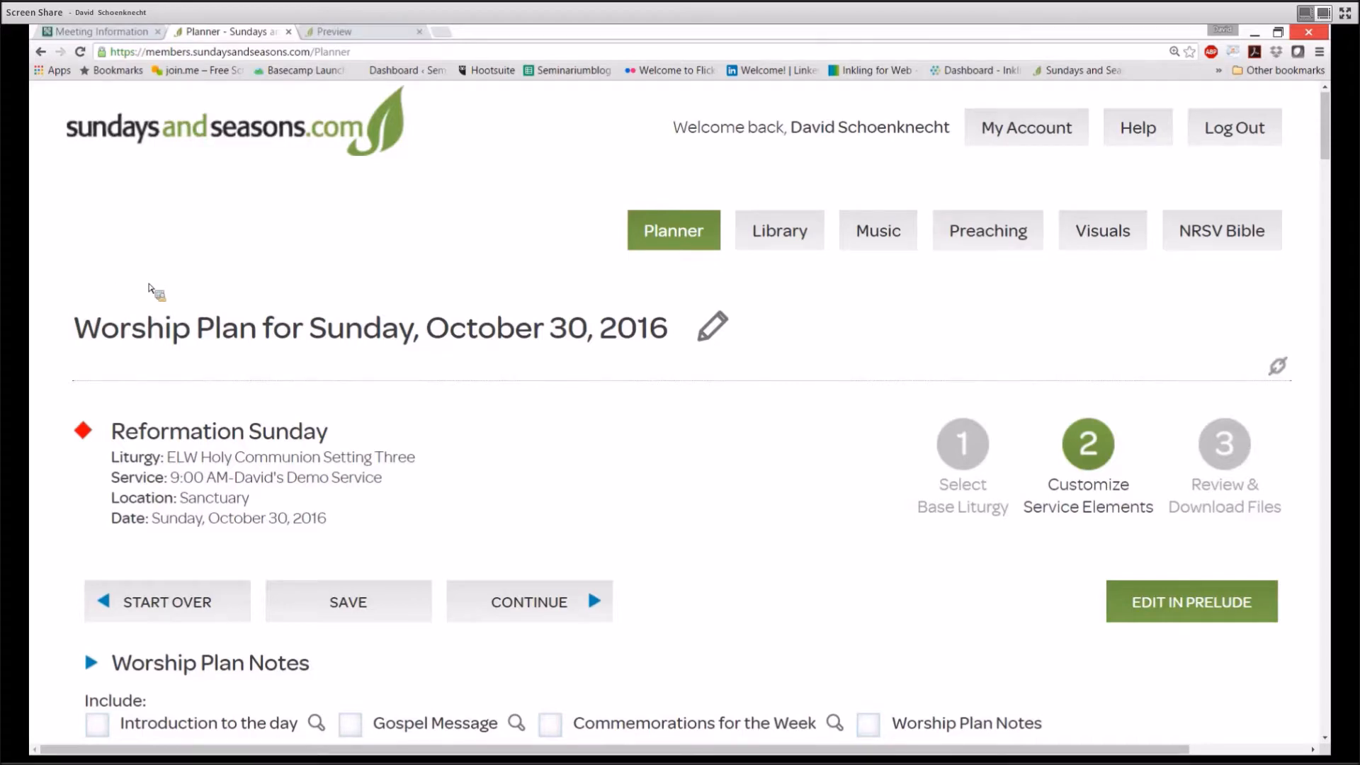
Retitle the worship plan 'Reformation Sunday 2016' and save the new title
left_click(703, 327)
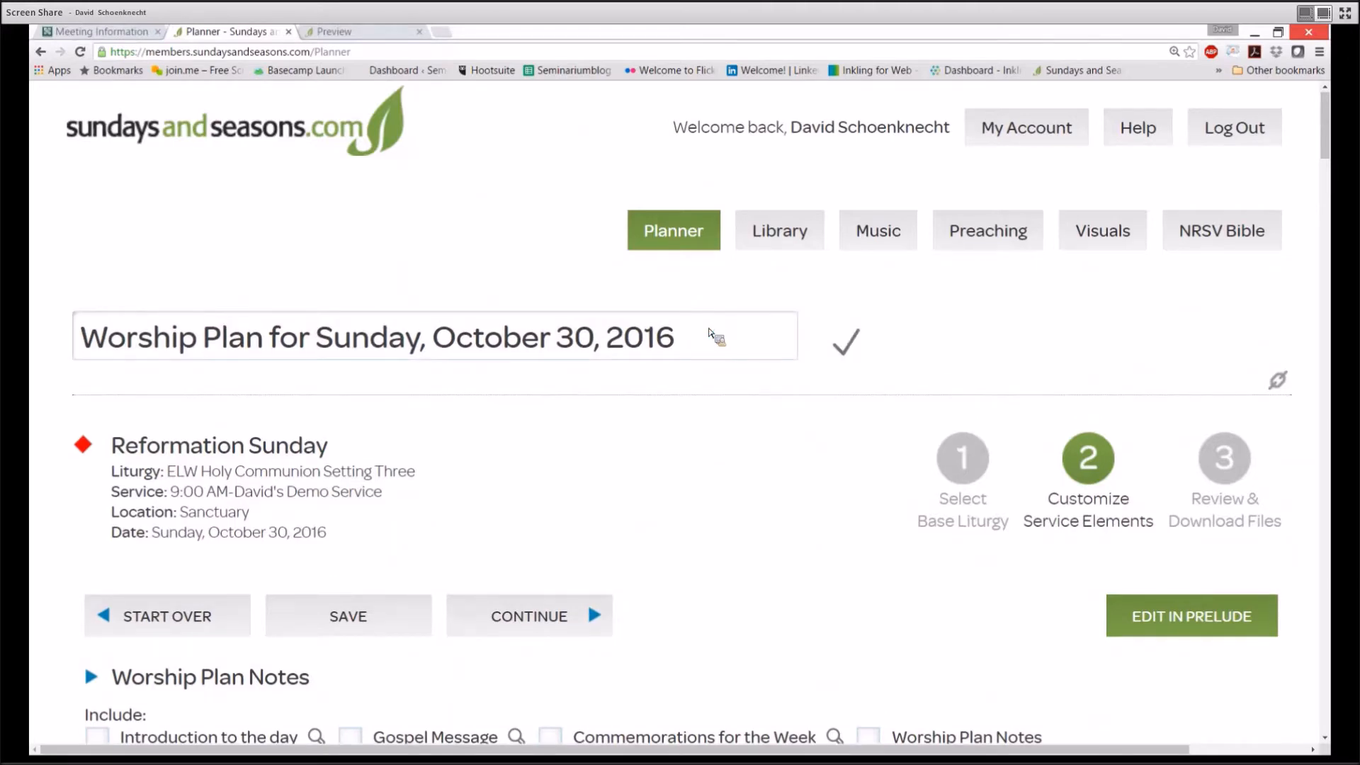
left_click(608, 347)
key("BackSpace")
key("BackSpace")
key("BackSpace")
key("BackSpace")
key("BackSpace")
key("BackSpace")
key("BackSpace")
key("BackSpace")
key("BackSpace")
key("BackSpace")
key("BackSpace")
key("BackSpace")
key("BackSpace")
key("BackSpace")
key("BackSpace")
key("BackSpace")
key("BackSpace")
key("BackSpace")
key("BackSpace")
key("BackSpace")
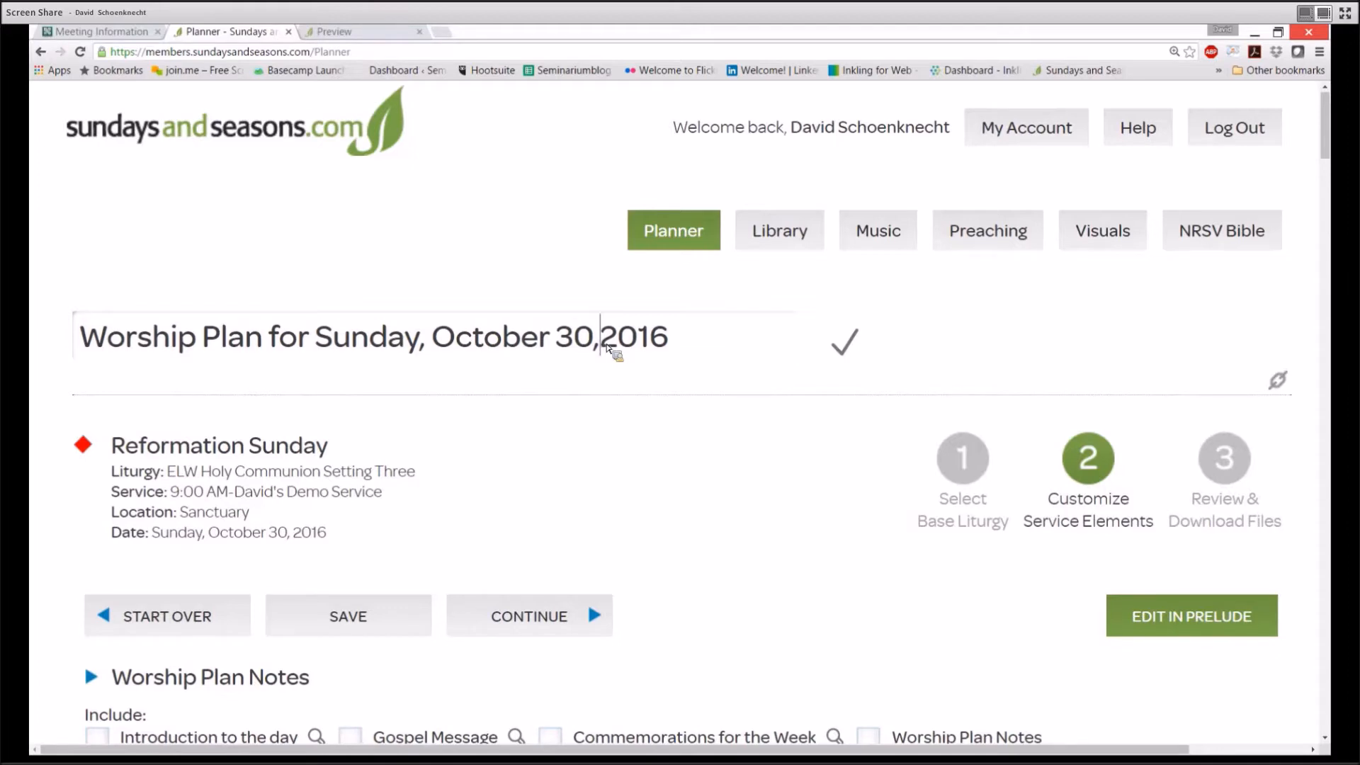
key("BackSpace")
key("BackSpace")
key("BackSpace")
key("BackSpace")
key("BackSpace")
key("BackSpace")
type("Reformation Sunday")
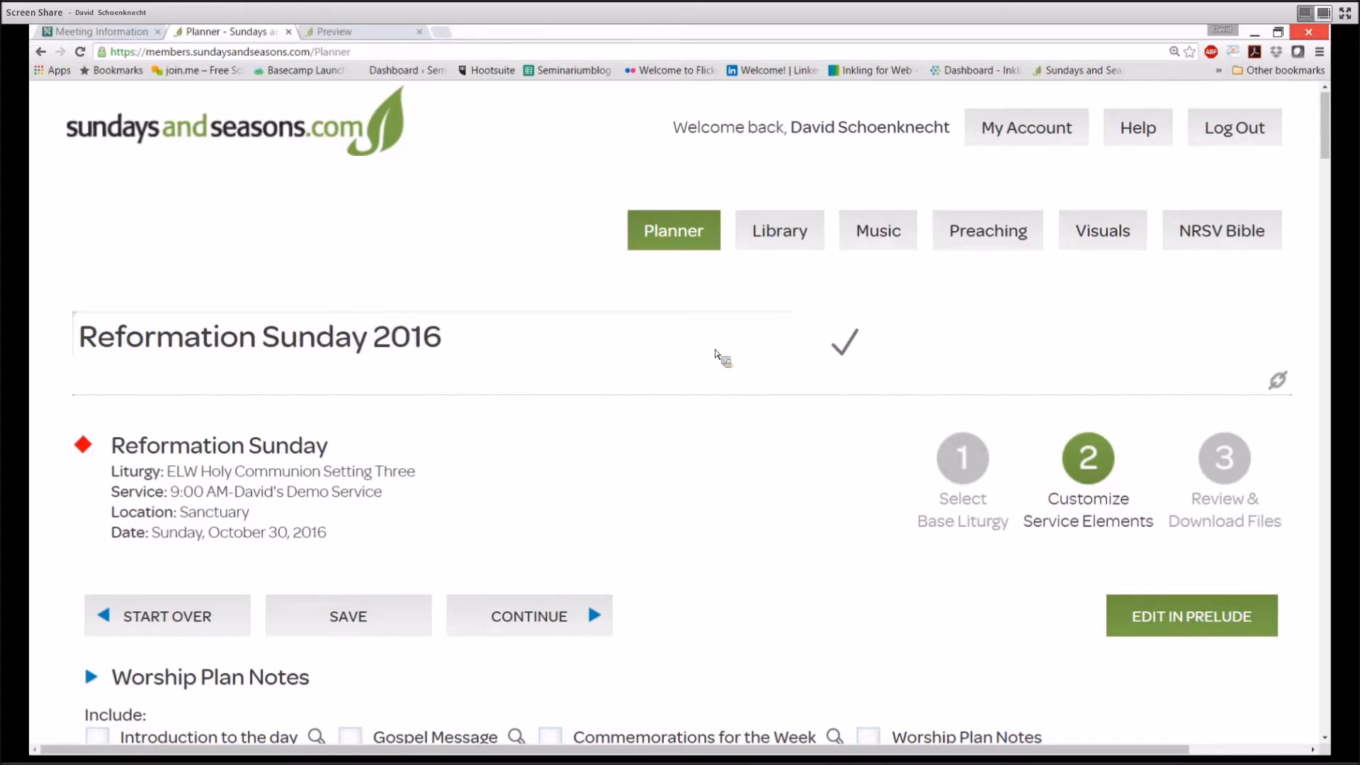
left_click(853, 349)
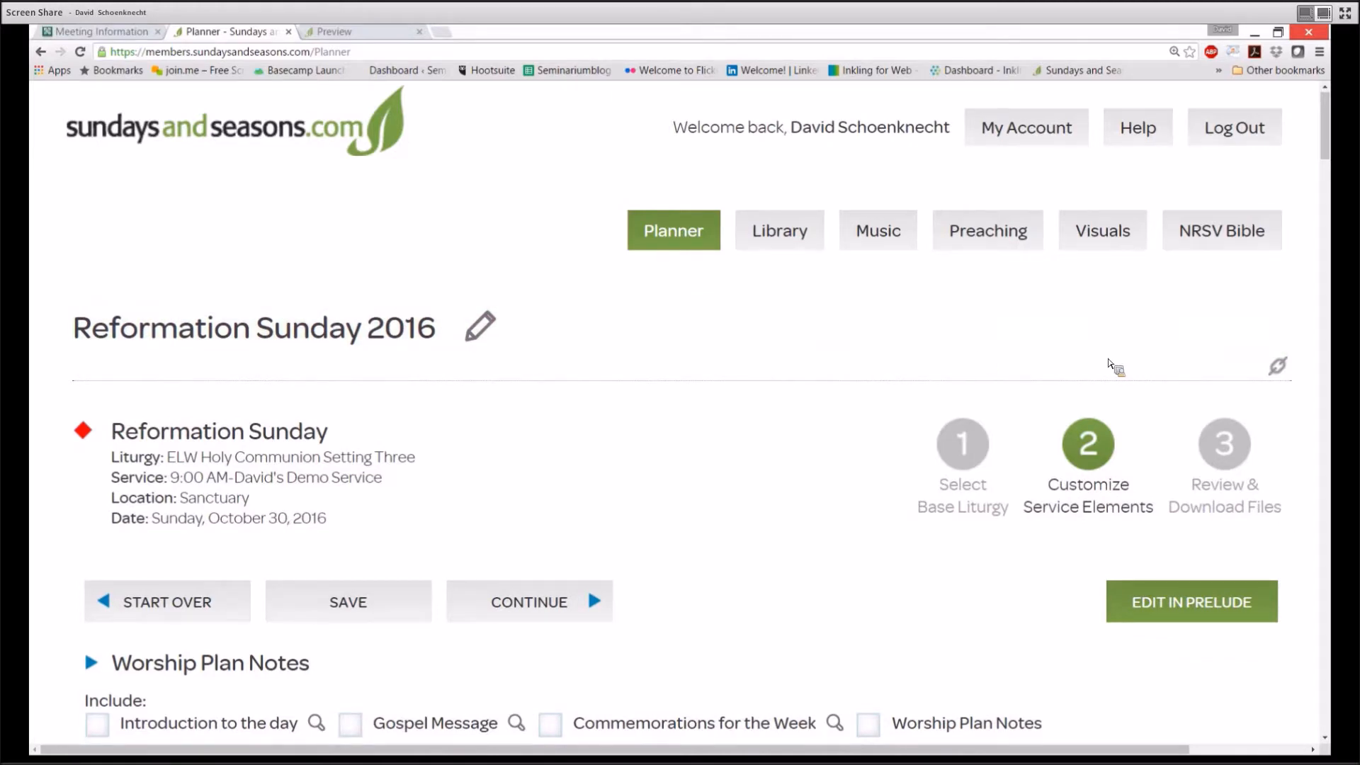
Copy the plan's permanent link URL, then open the still-empty Worship Plan Notes section
left_click(1283, 375)
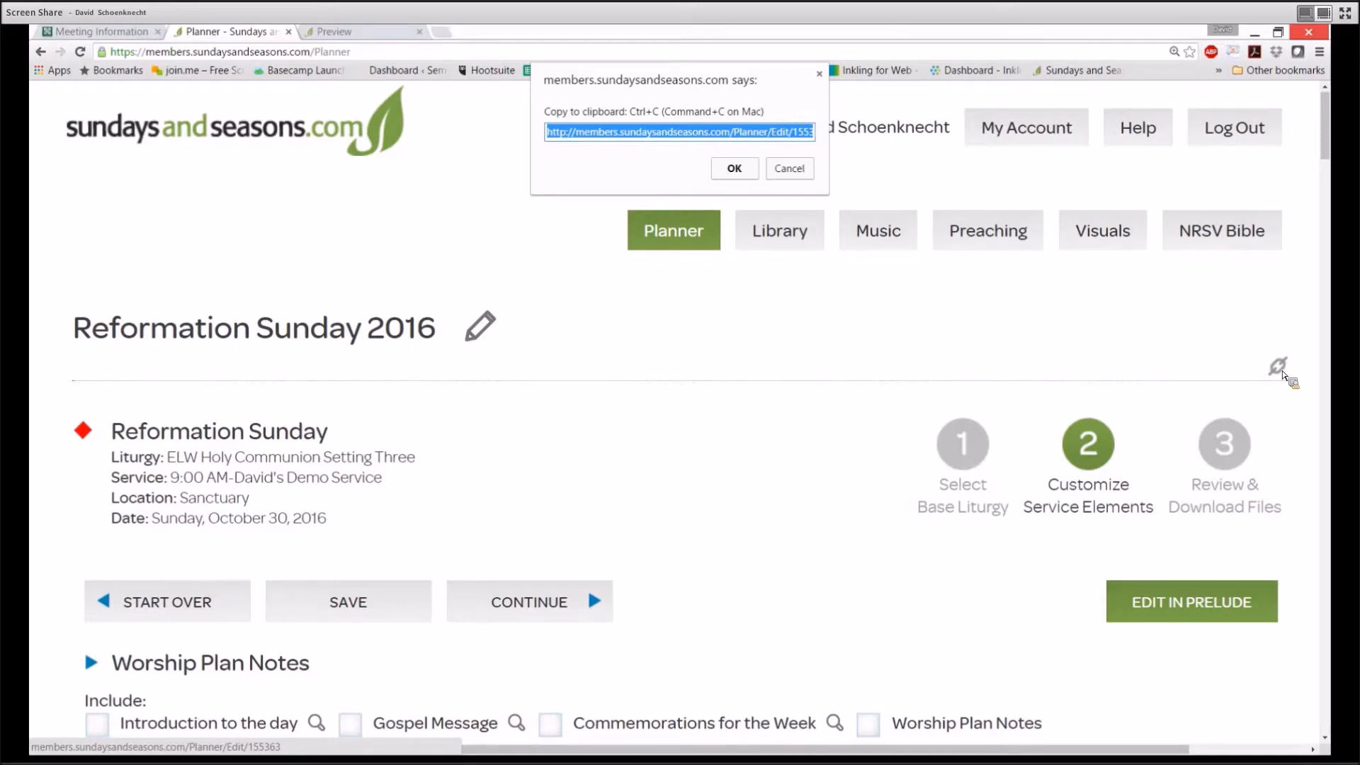
key("Return")
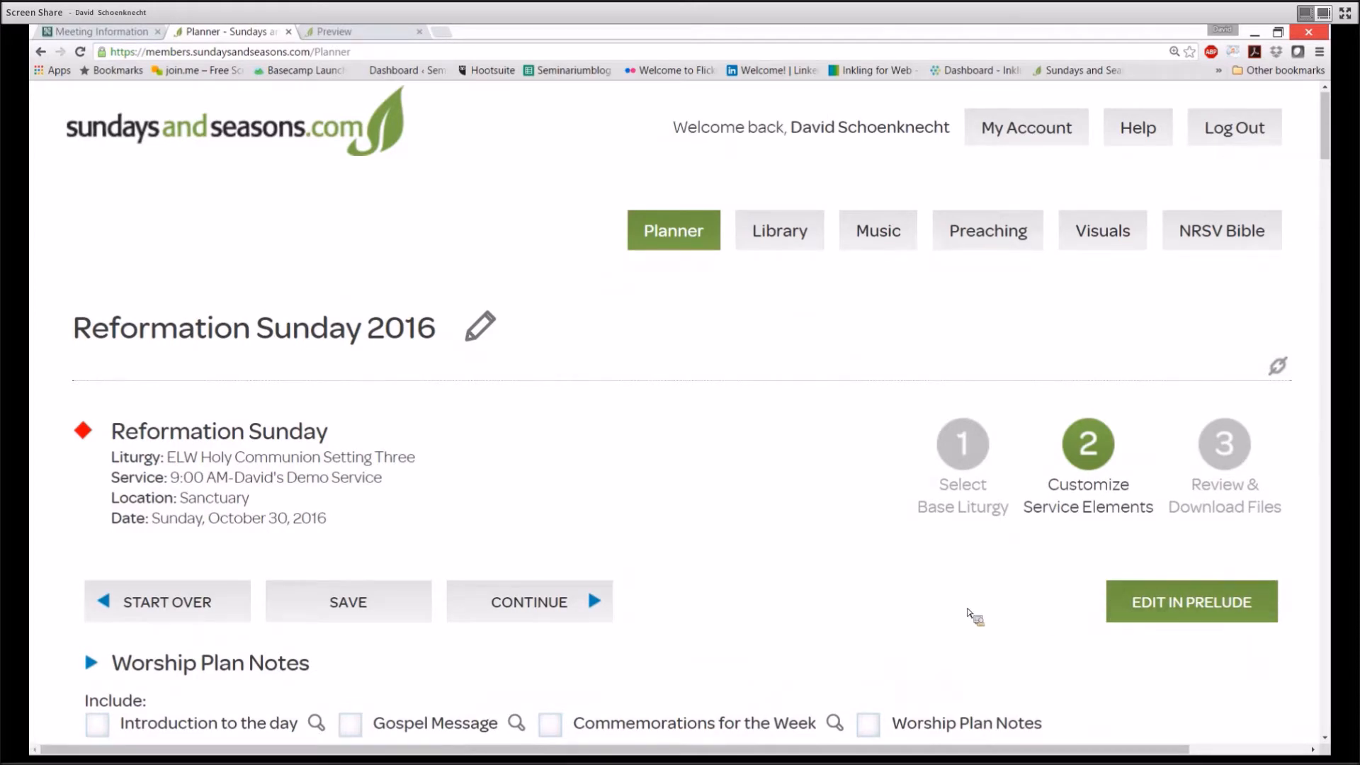
scroll(881, 601, "down", 5)
scroll(881, 602, "down", 2)
left_click(92, 189)
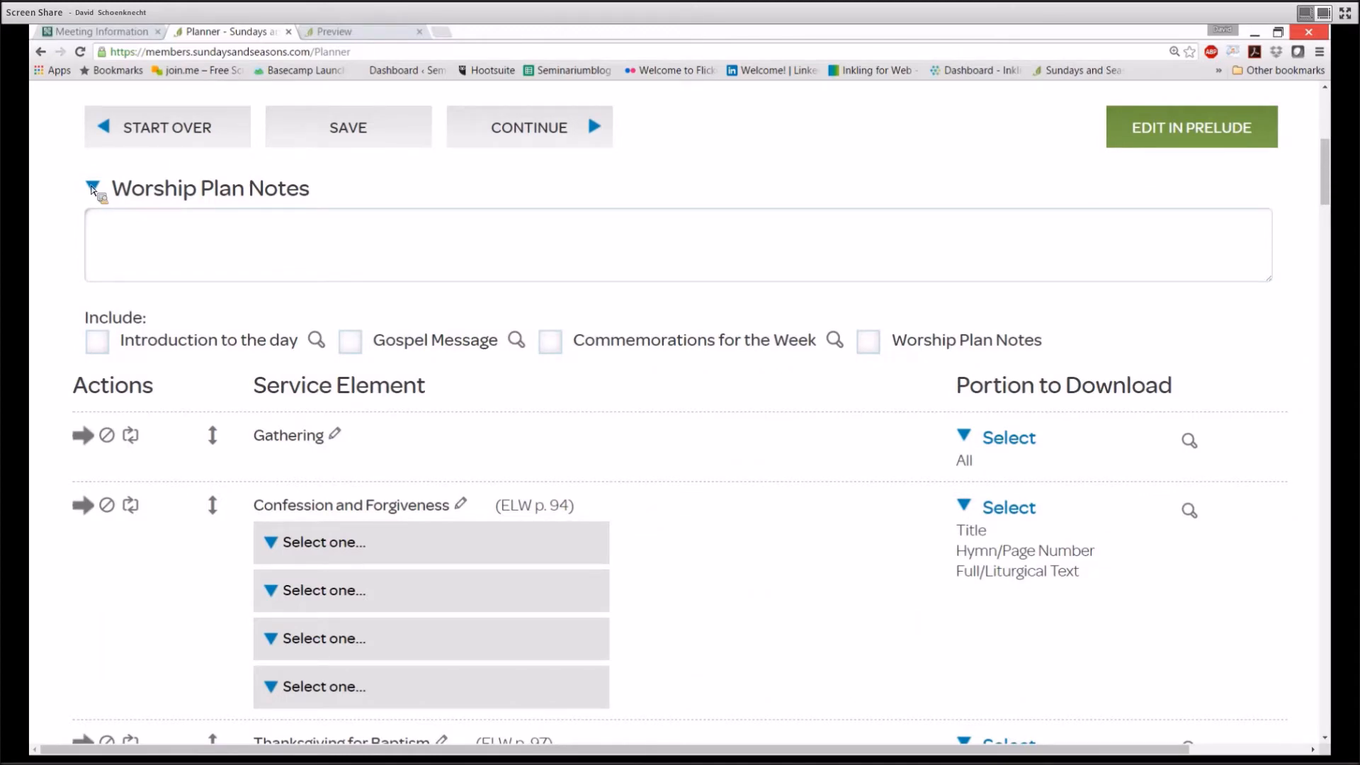
Write the note 'Change paraments to RED!' and include the Worship Plan Notes
scroll(93, 188, "up", 1)
left_click(158, 255)
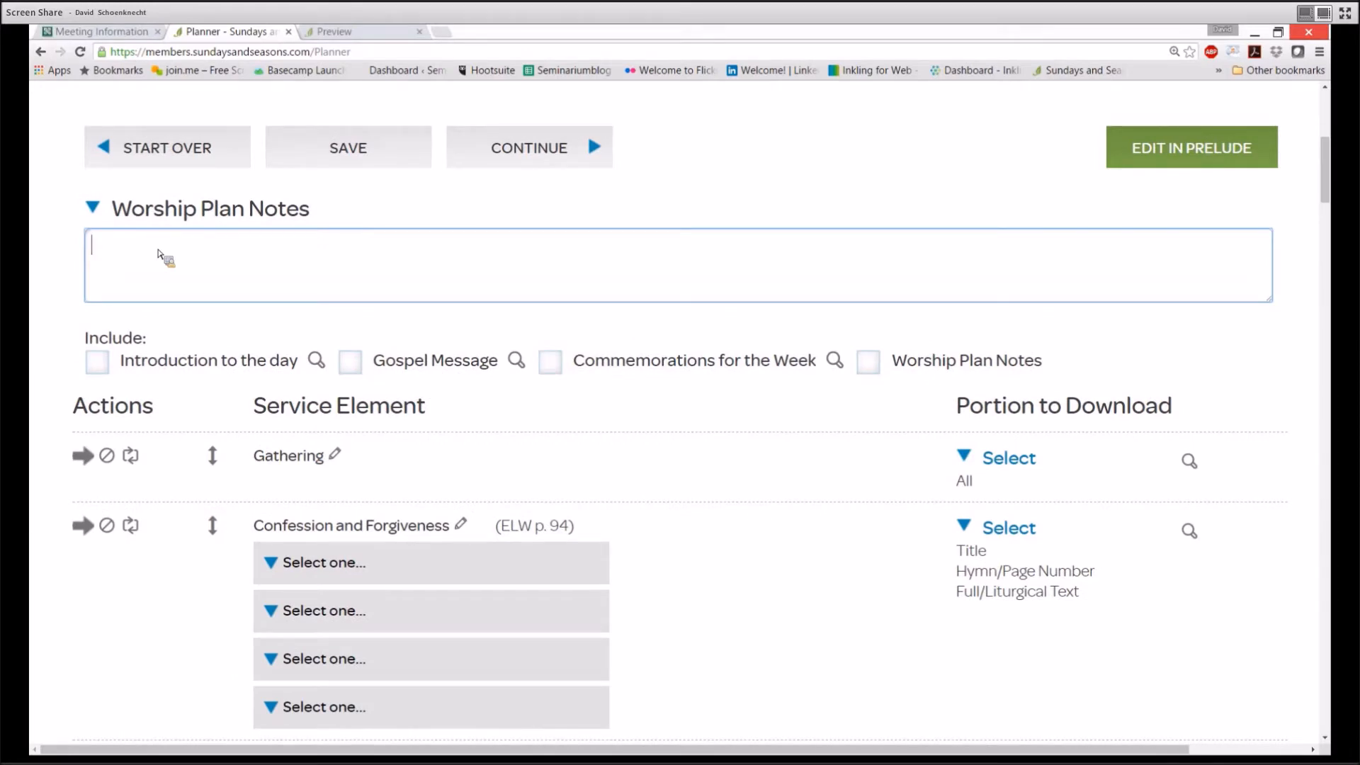
type("Change paraments to RED!")
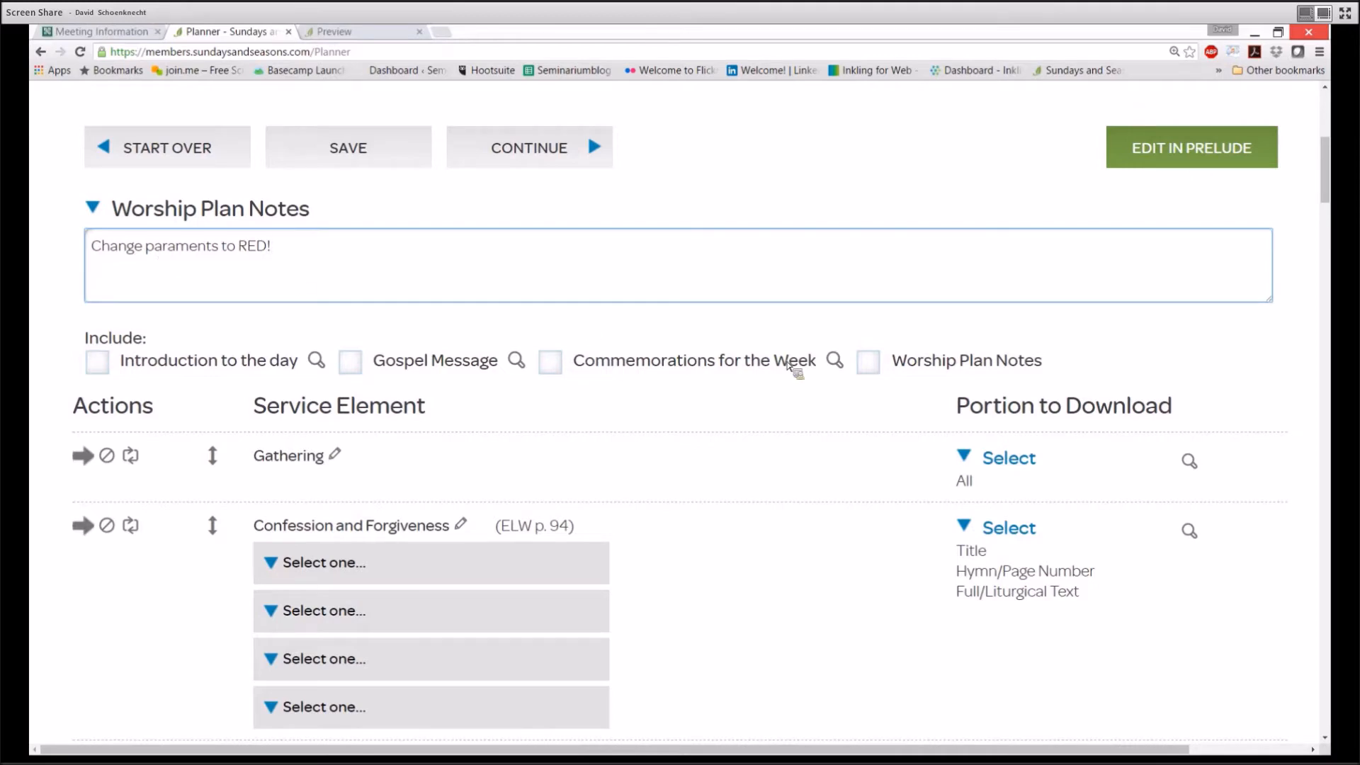
left_click(876, 370)
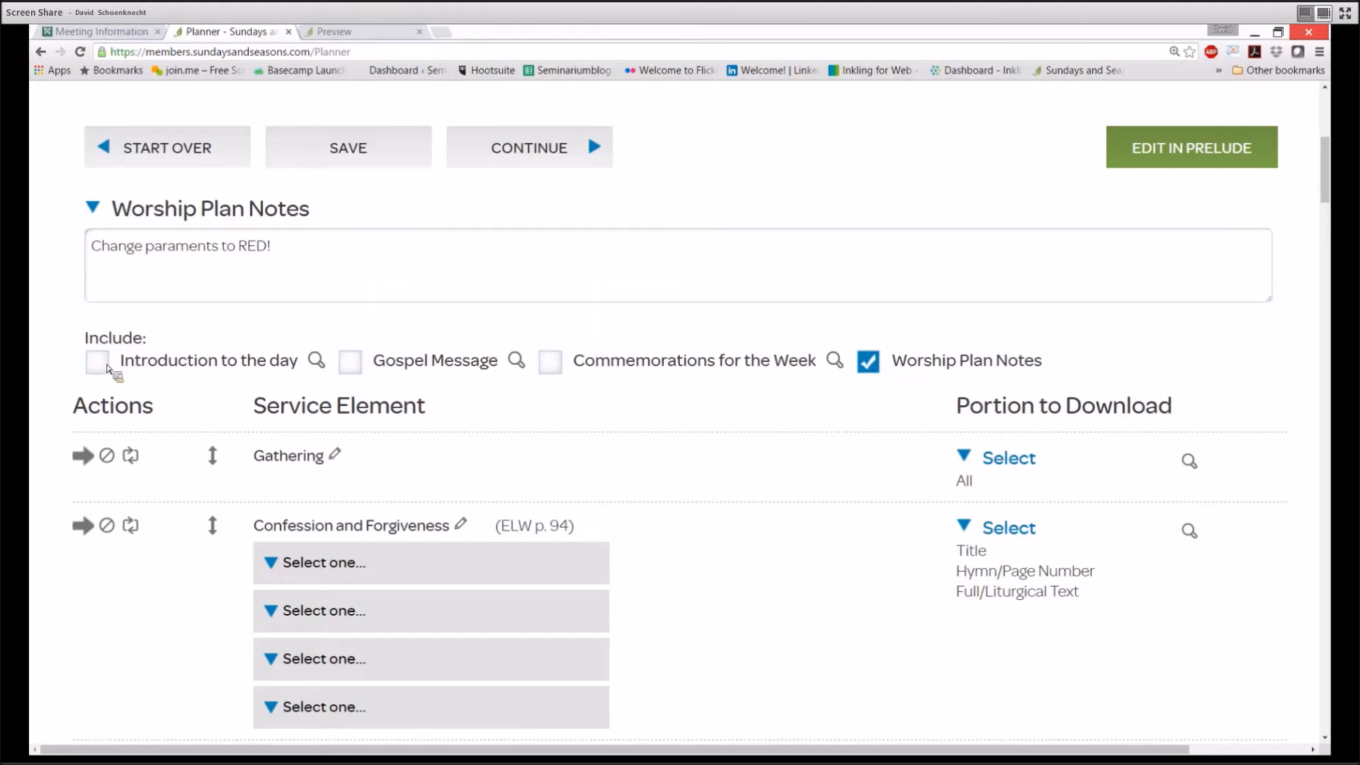
Preview and include the Introduction to the day, Gospel Message and Commemorations for the Week
left_click(316, 361)
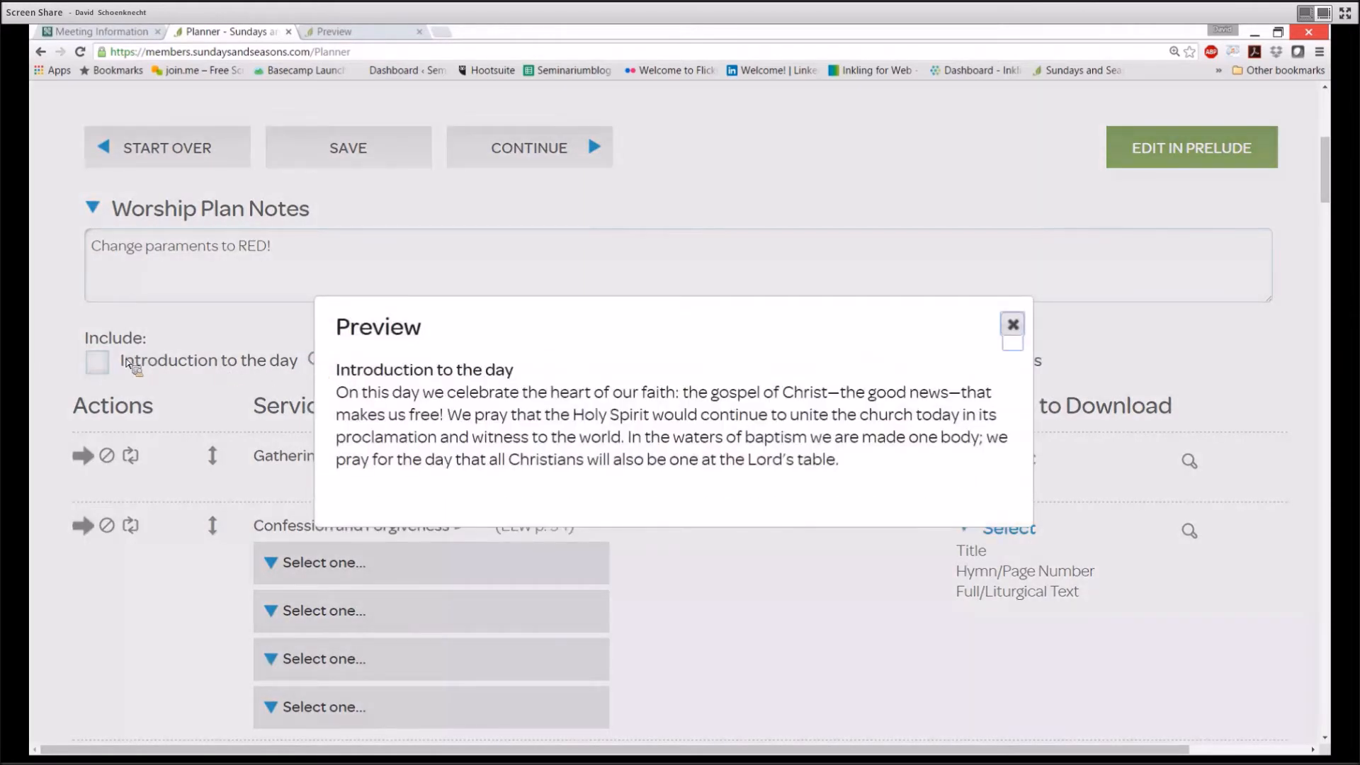
left_click(1013, 324)
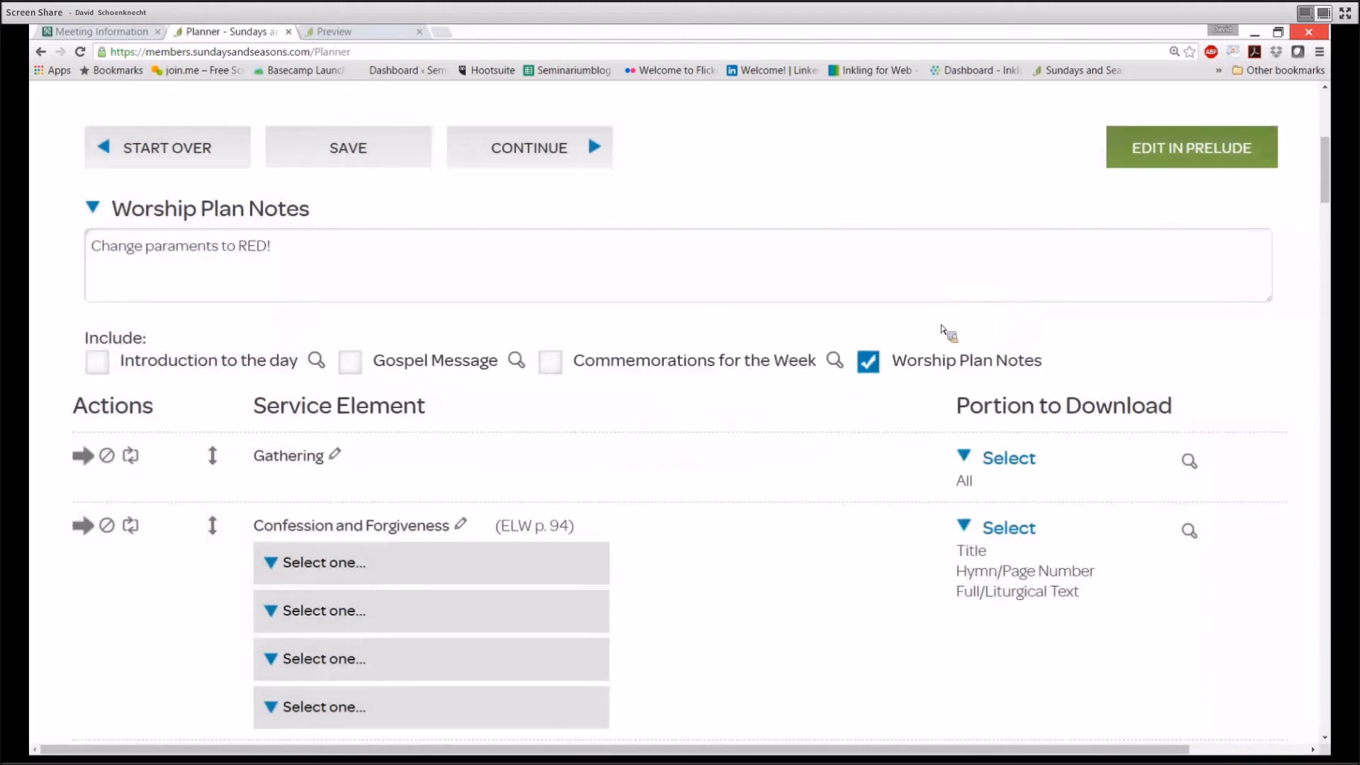
left_click(115, 365)
left_click(518, 361)
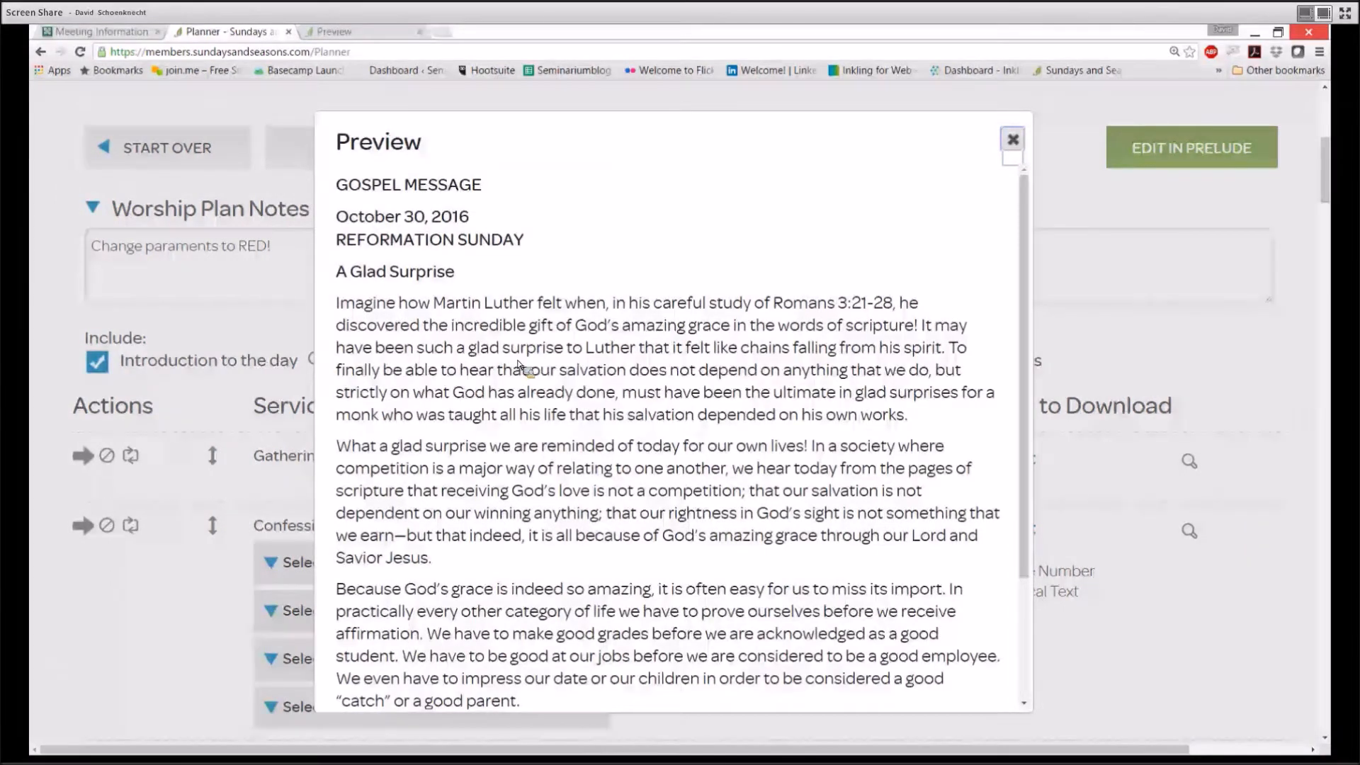
left_click(1013, 140)
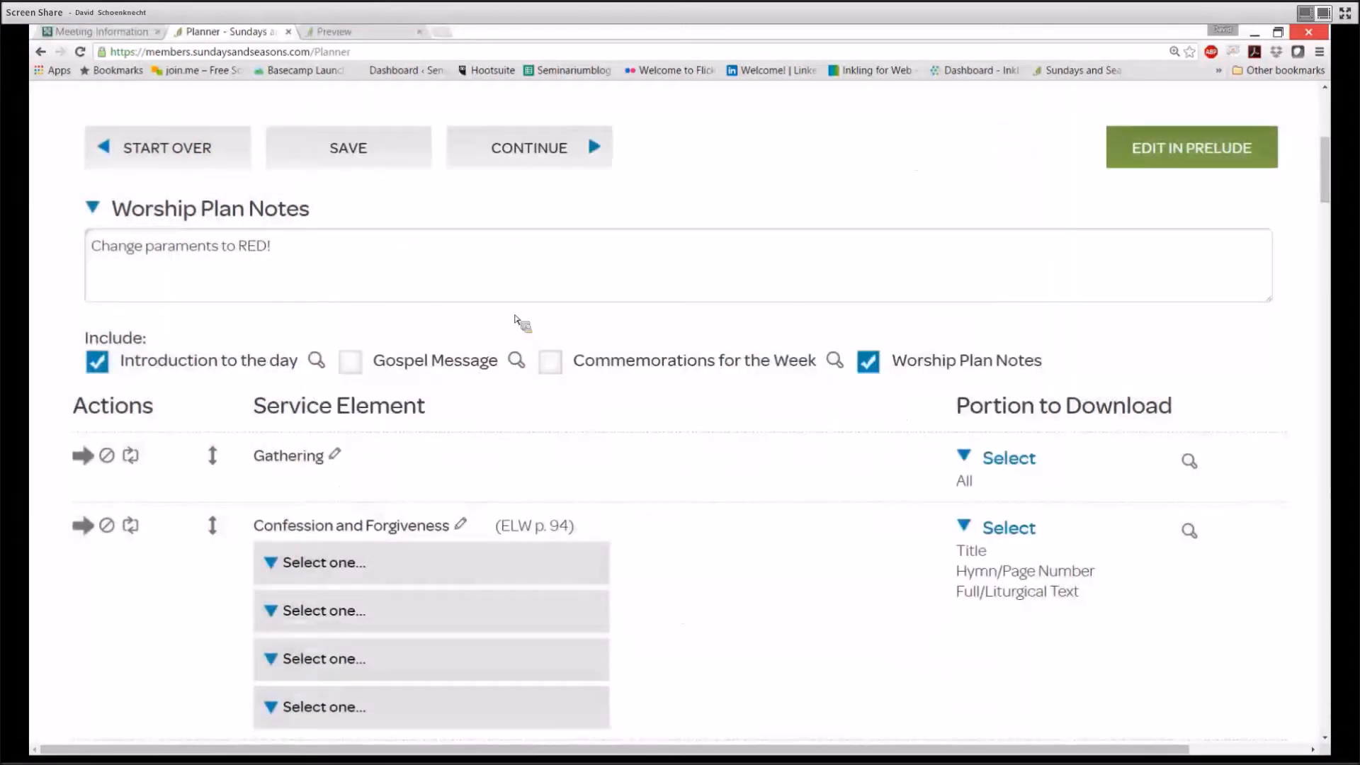
left_click(371, 361)
left_click(837, 361)
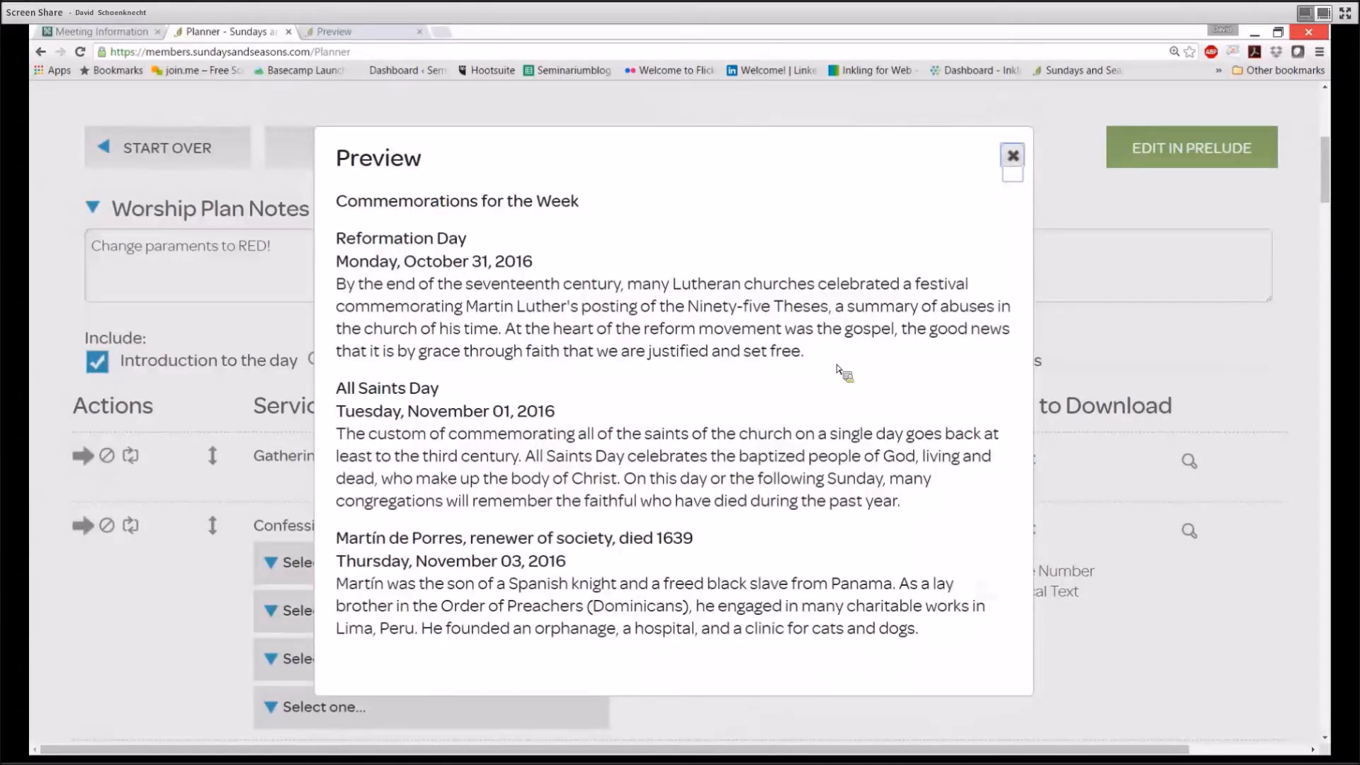
left_click(1014, 156)
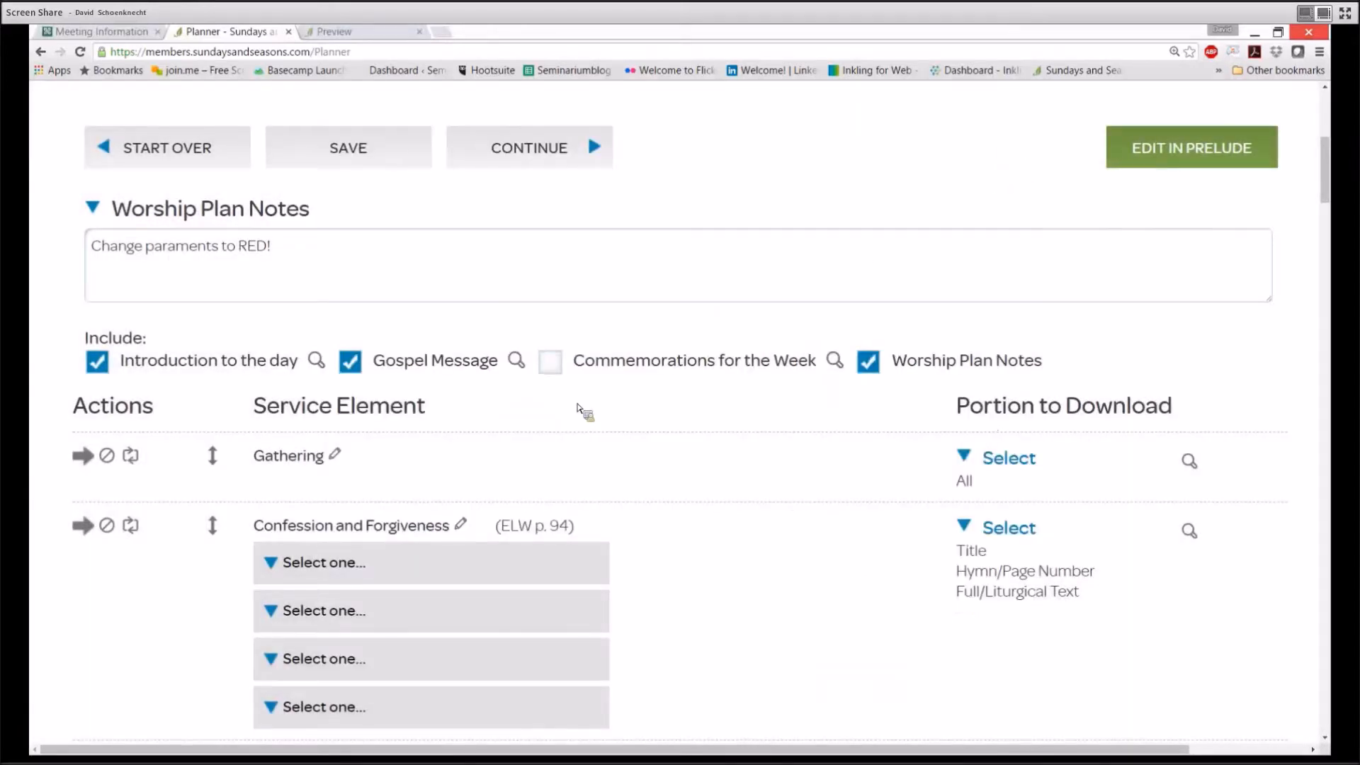
left_click(558, 375)
scroll(559, 374, "down", 3)
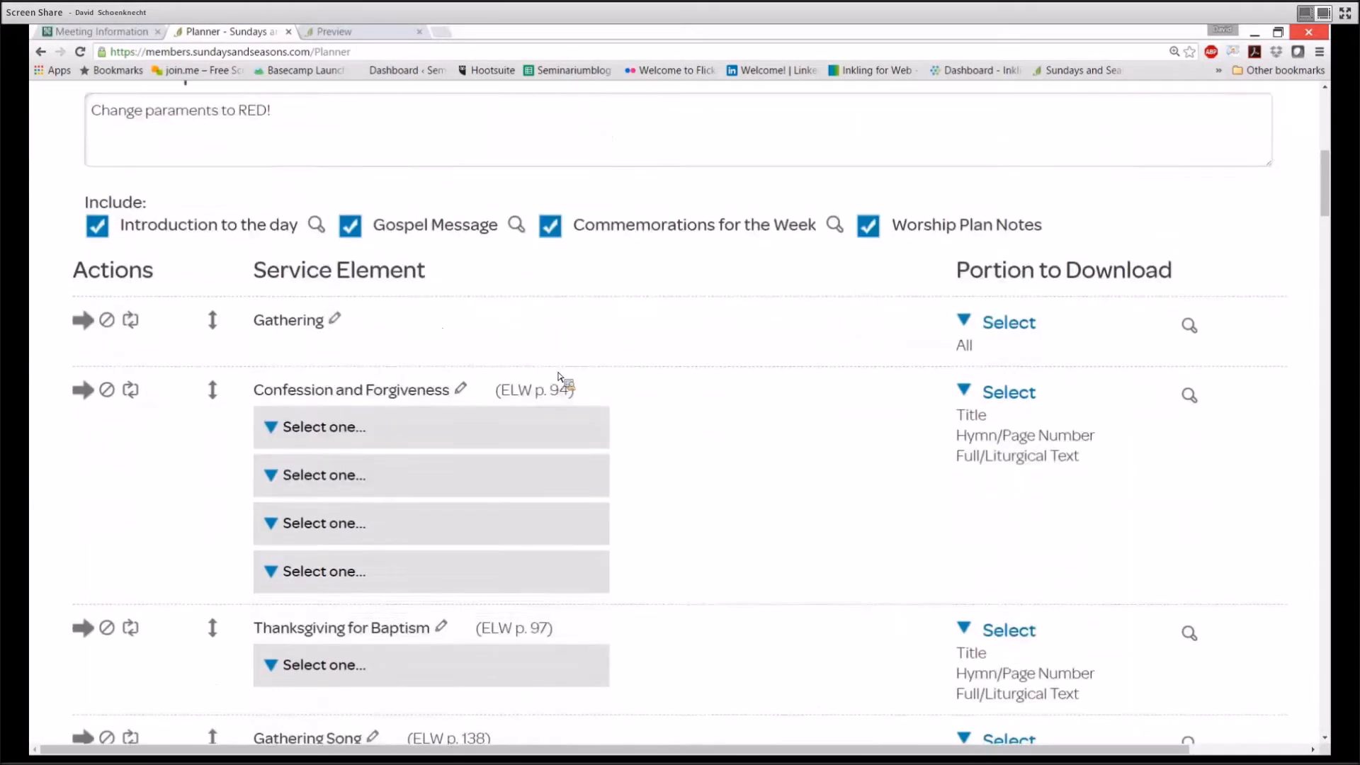
Preview the available Confession and Forgiveness texts
scroll(565, 379, "down", 1)
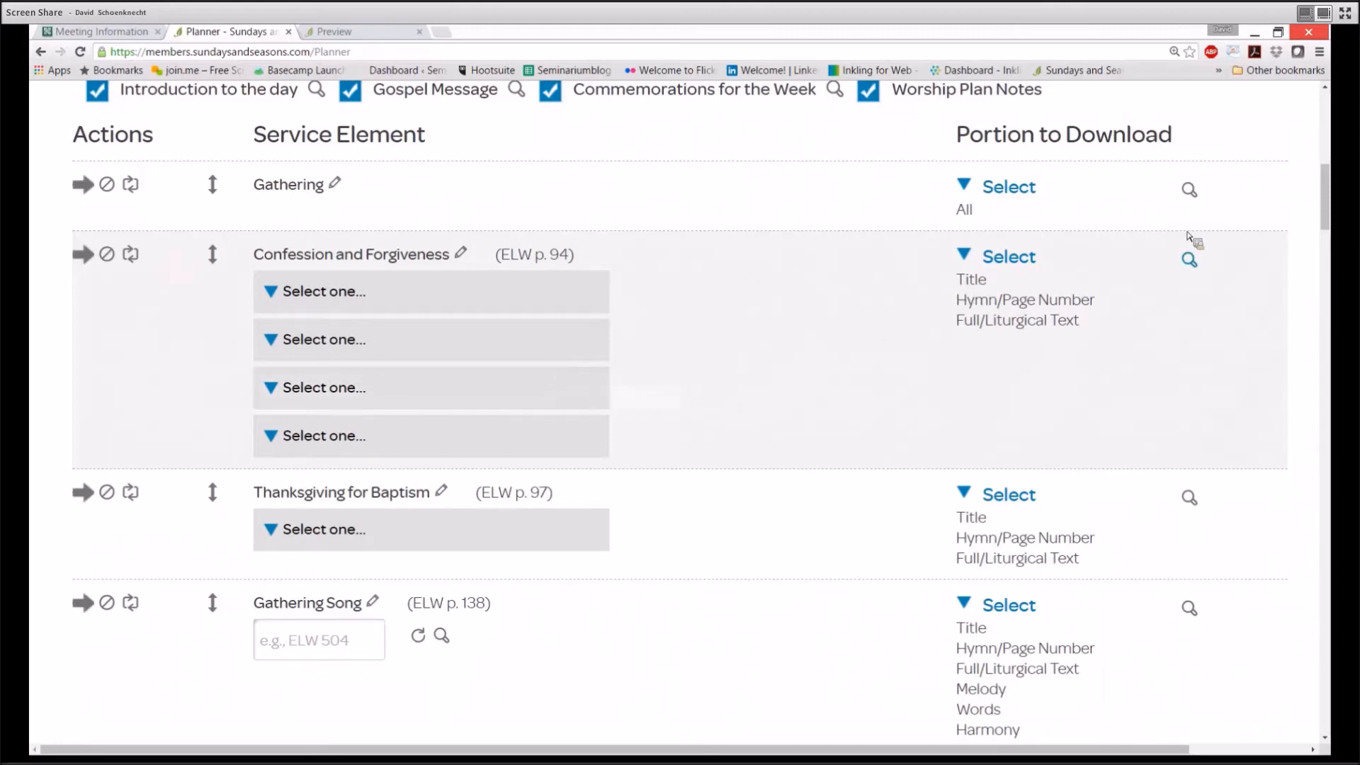
left_click(1190, 260)
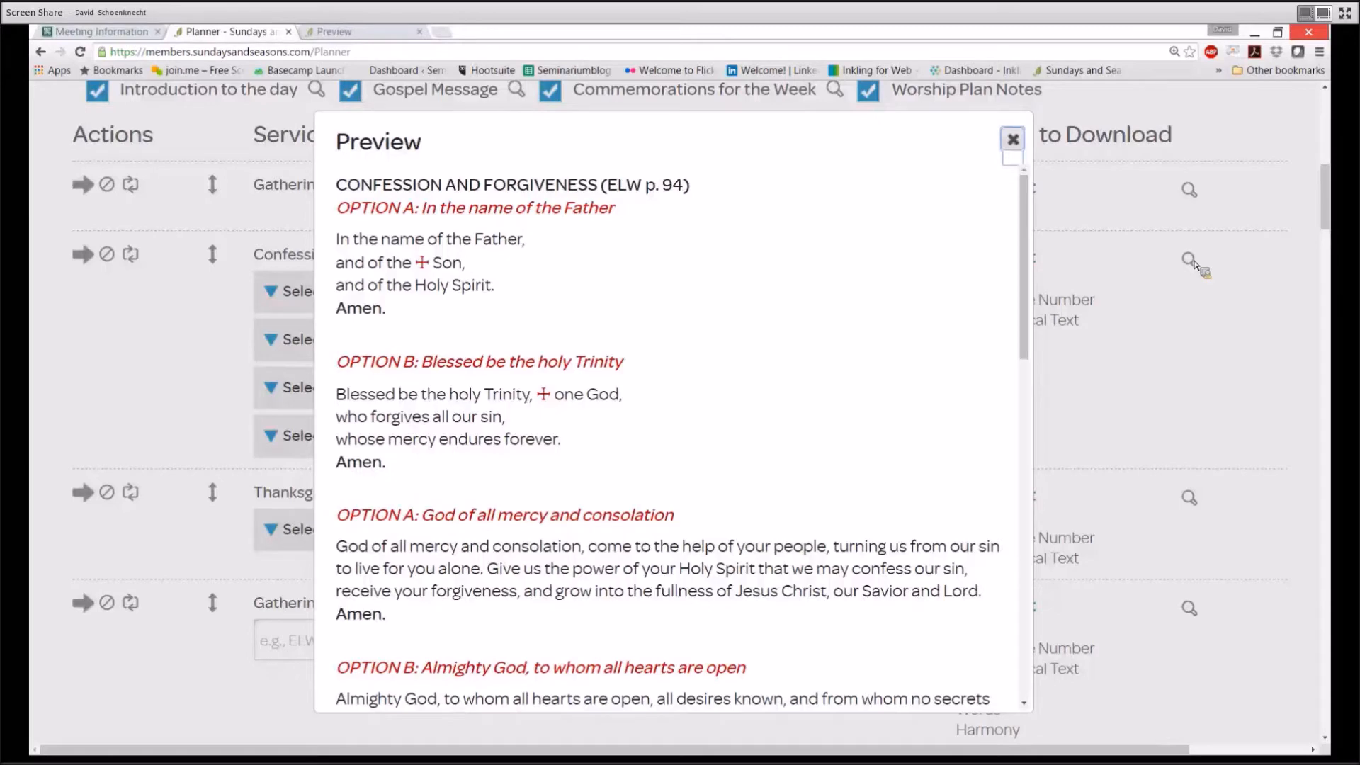
left_click(1020, 143)
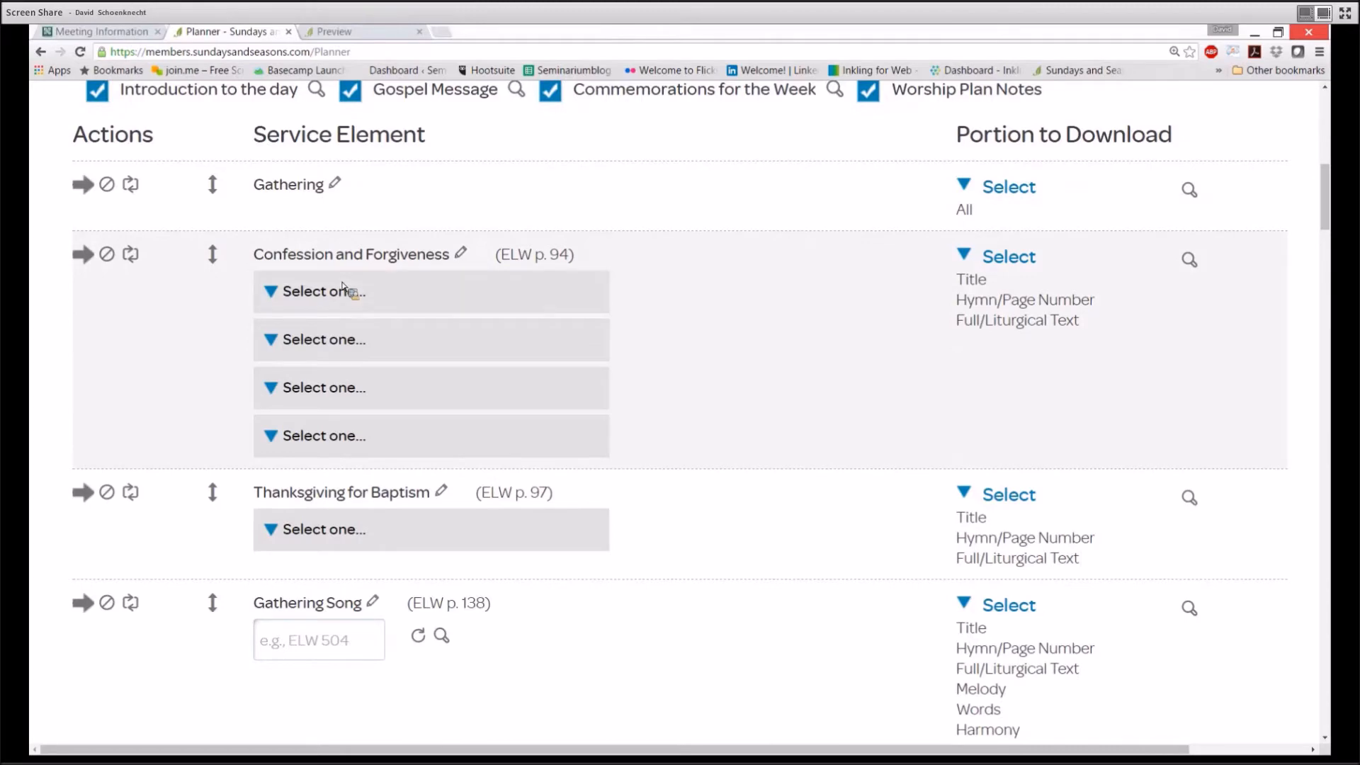
Pick In the name of the Father, God of all mercy, Most merciful God, In the mercy of almighty God, then review
left_click(279, 292)
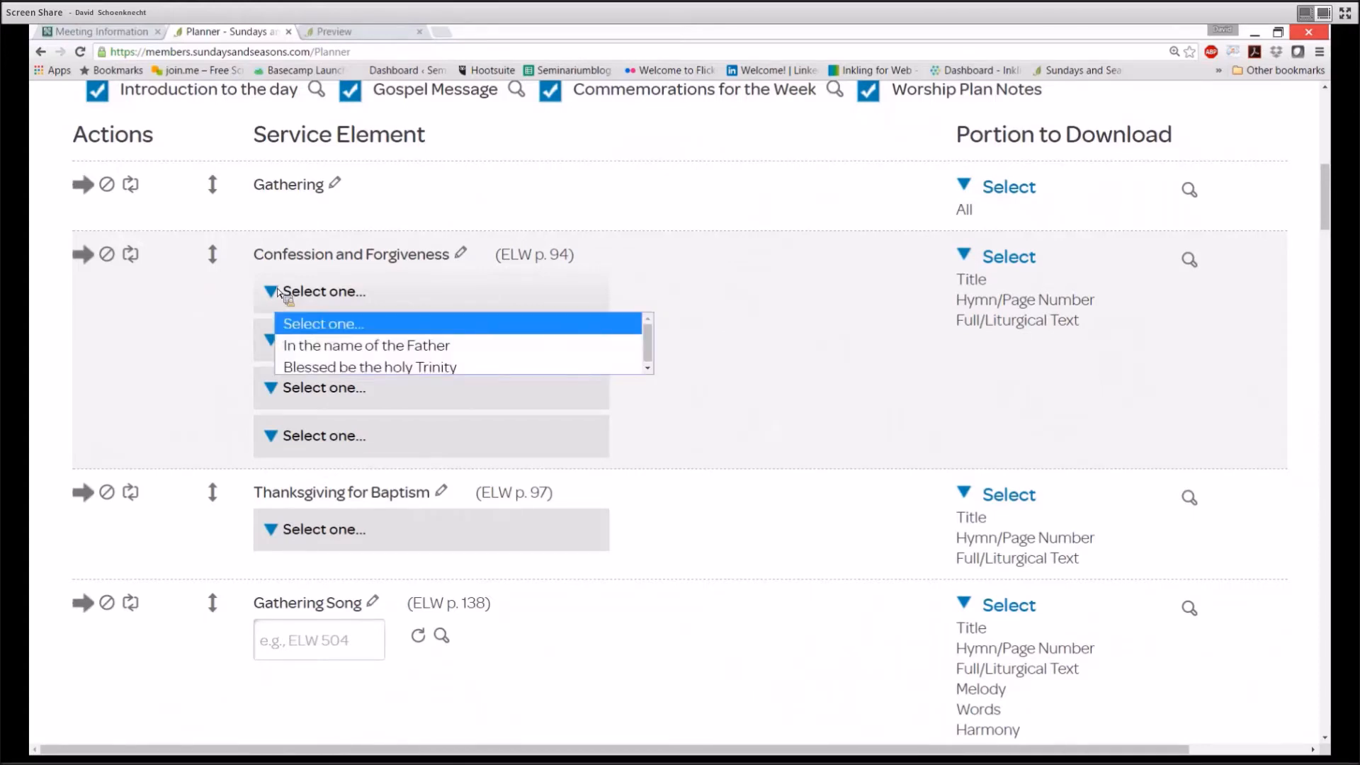
left_click(286, 346)
left_click(287, 346)
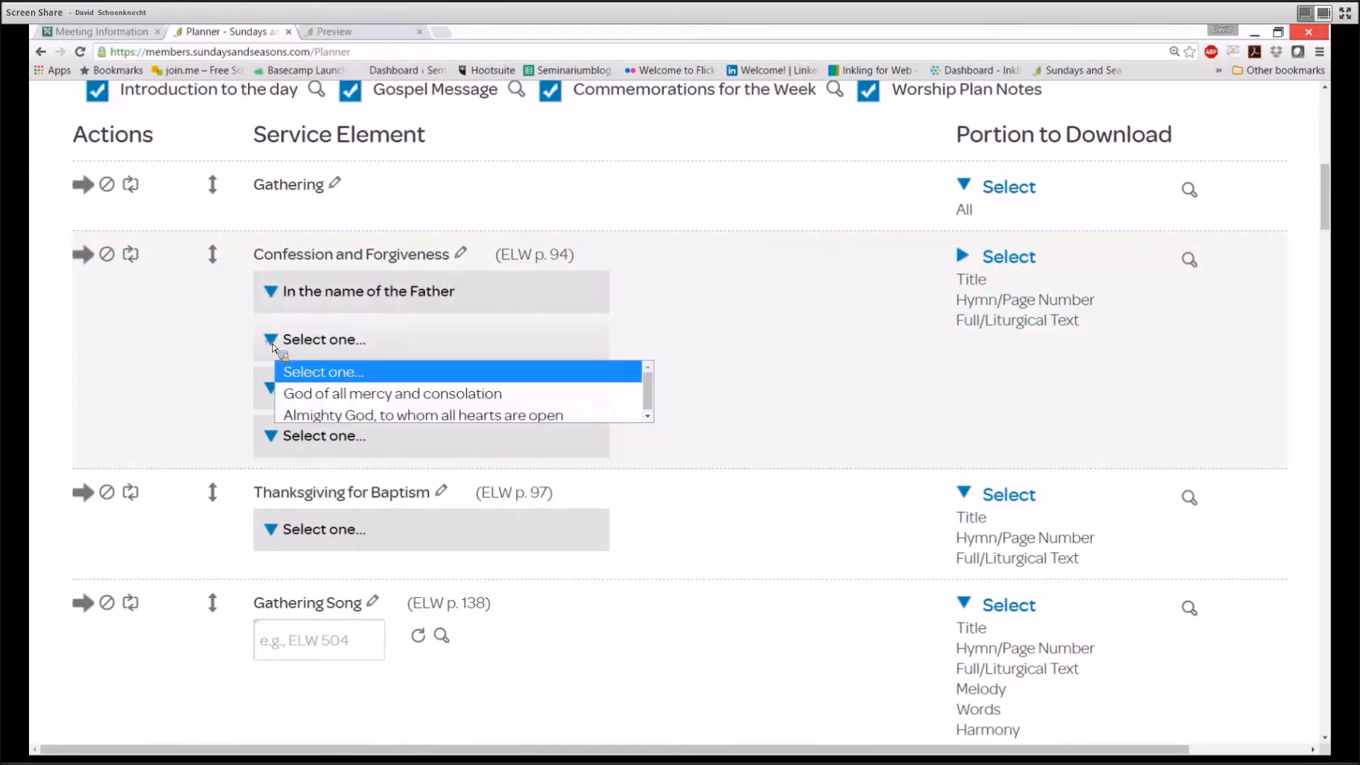
left_click(298, 394)
left_click(287, 388)
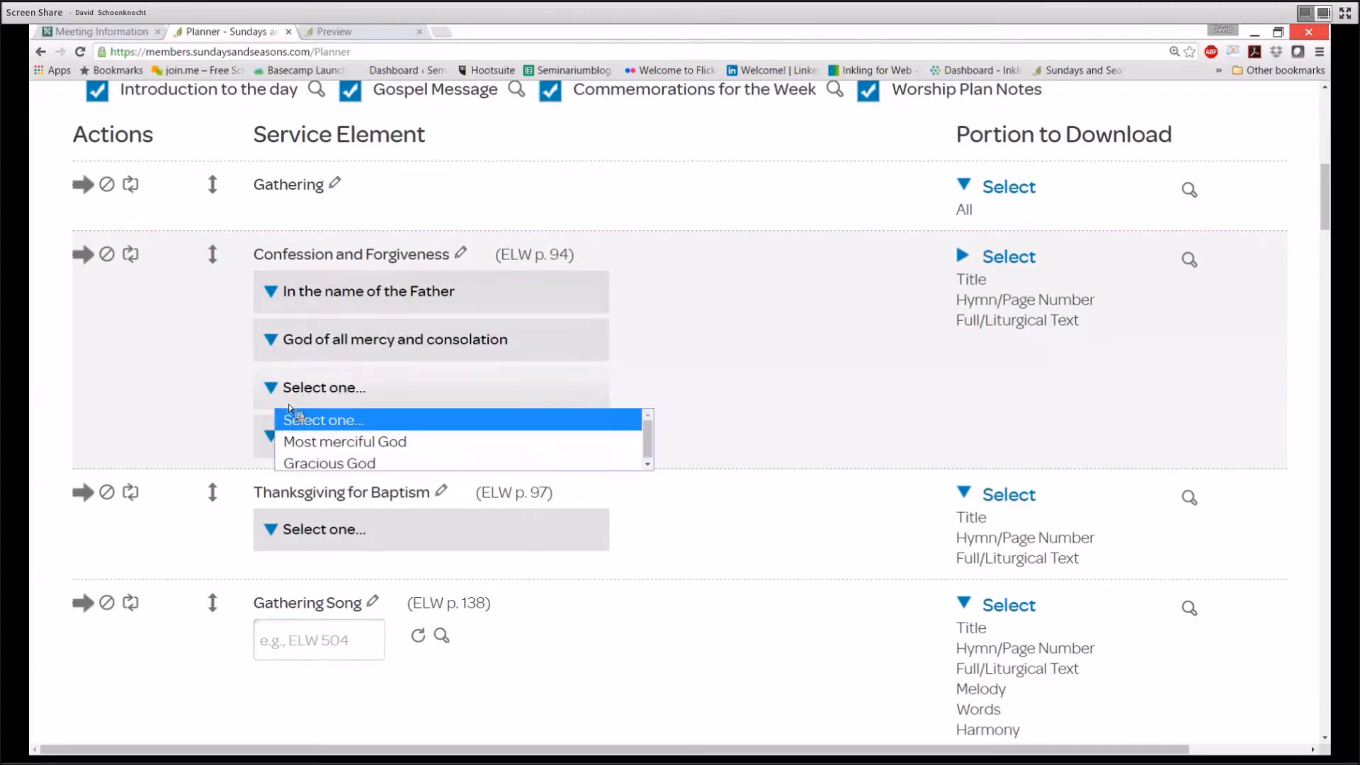
left_click(312, 442)
left_click(298, 453)
left_click(333, 490)
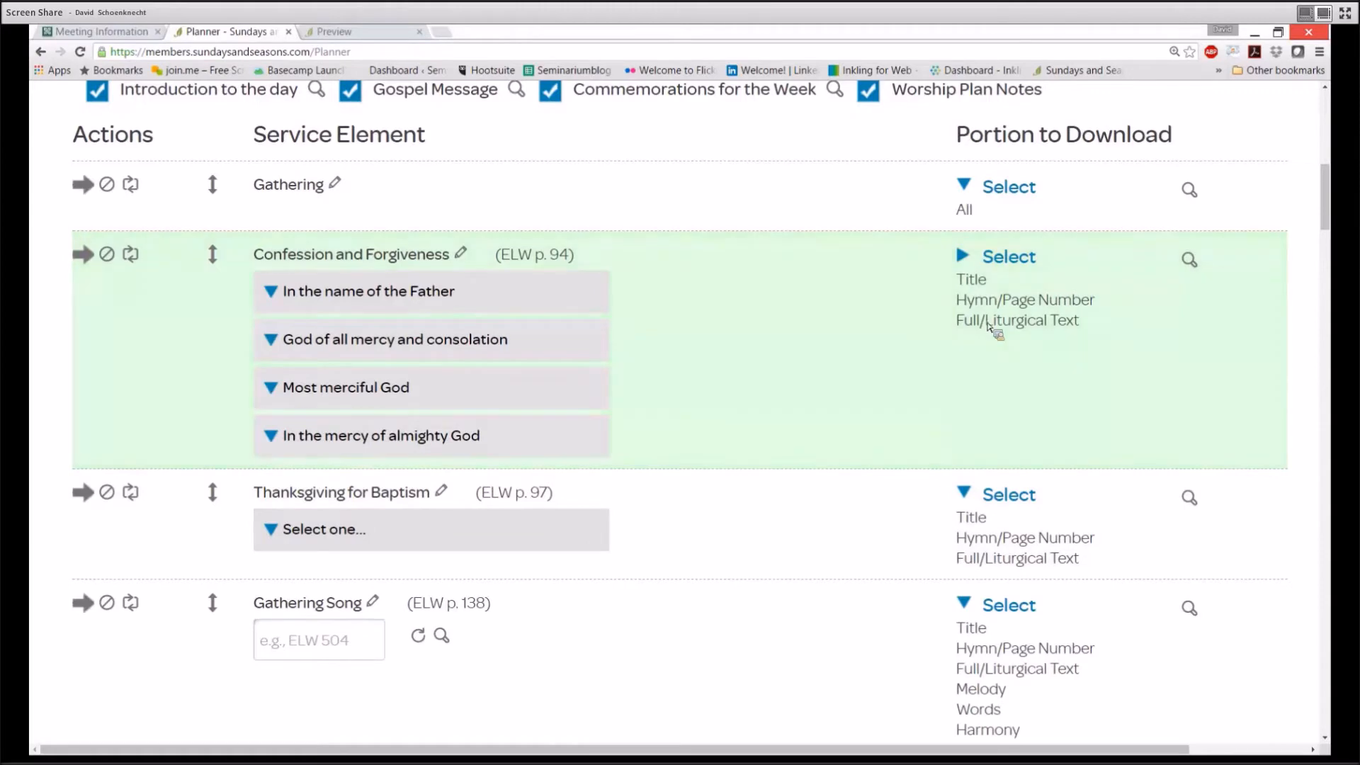
left_click(1187, 261)
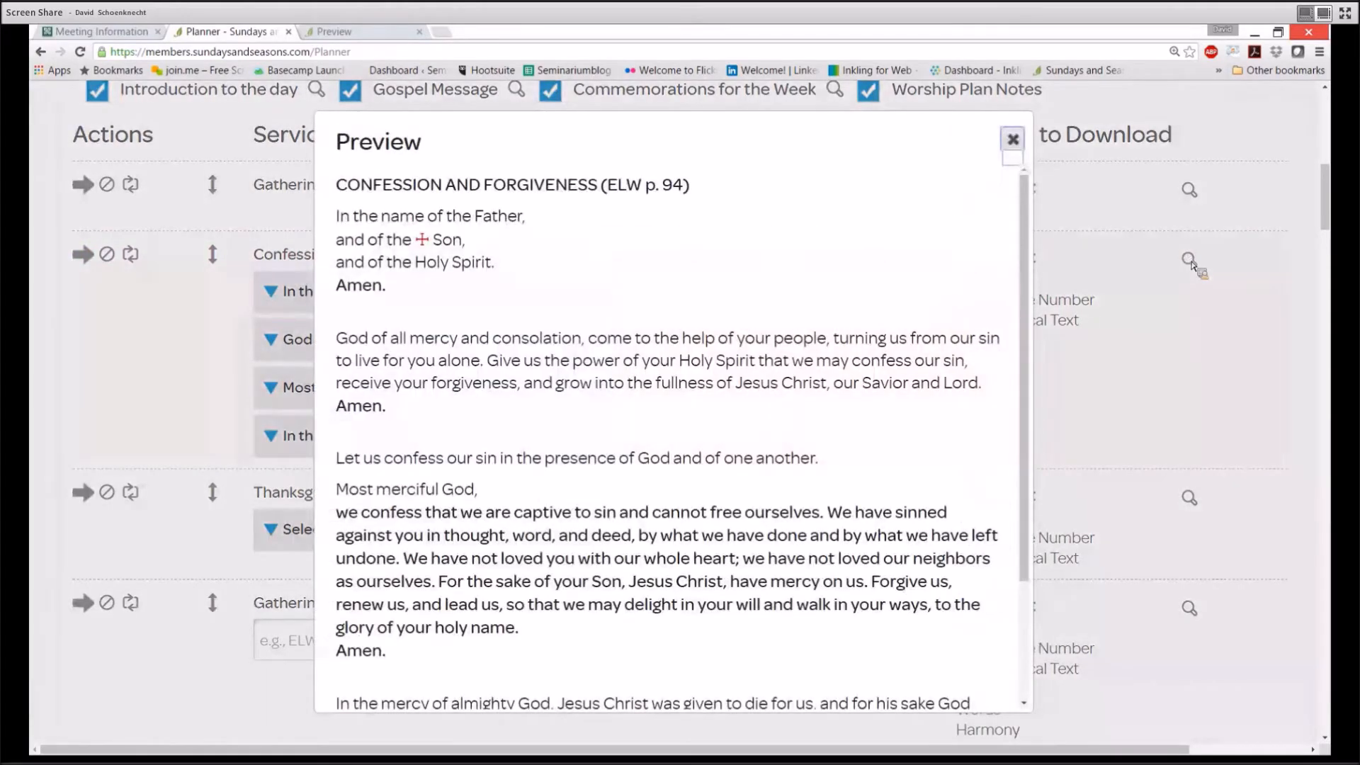
left_click(1017, 142)
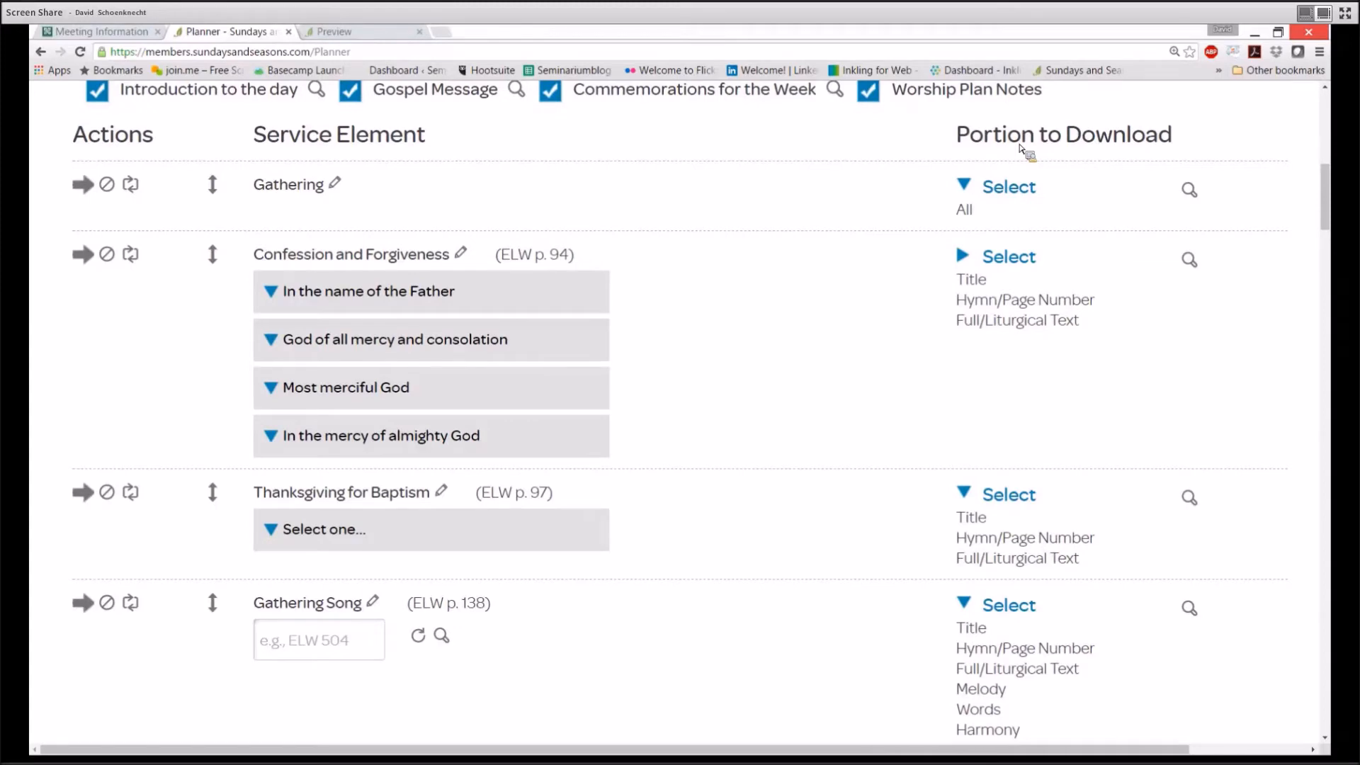
scroll(798, 319, "down", 4)
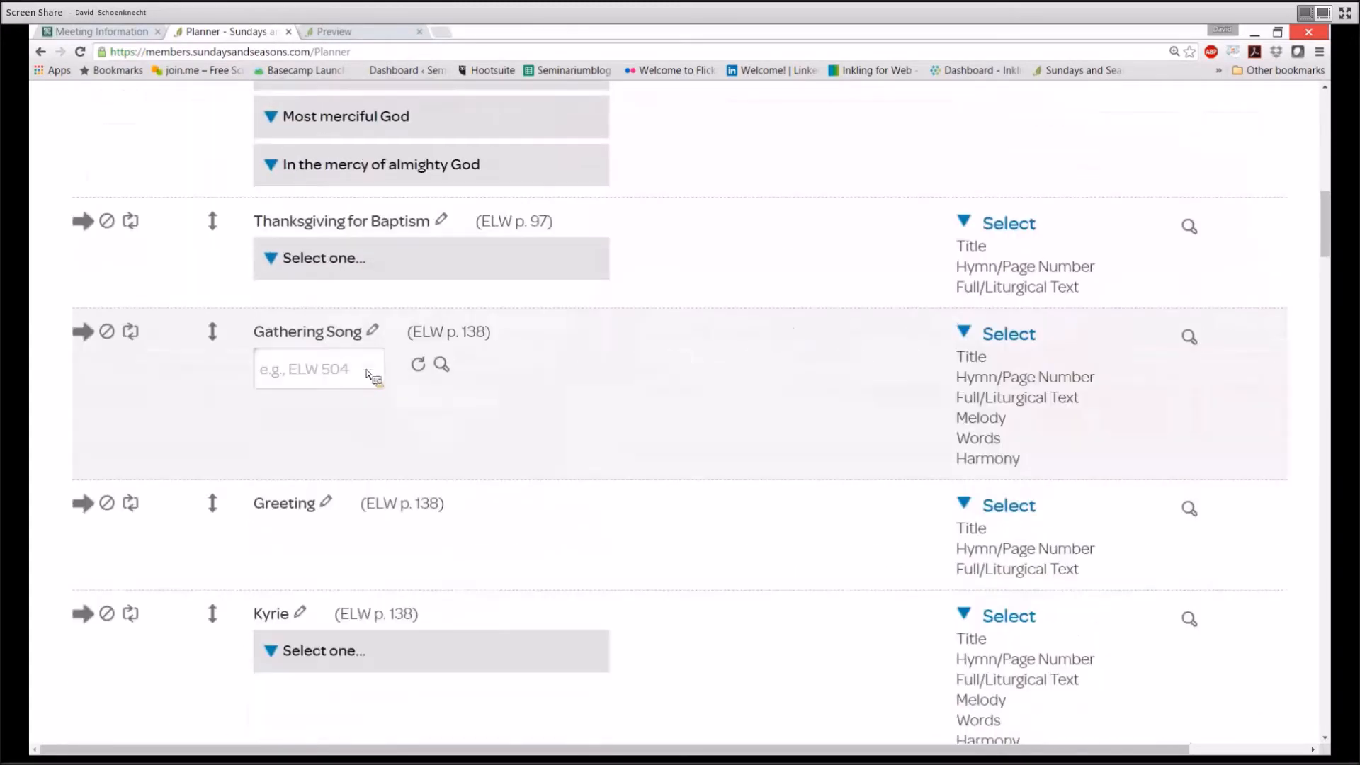
Enter ELW 504 as the Gathering Song and preview A Mighty Fortress Is Our God
left_click(354, 375)
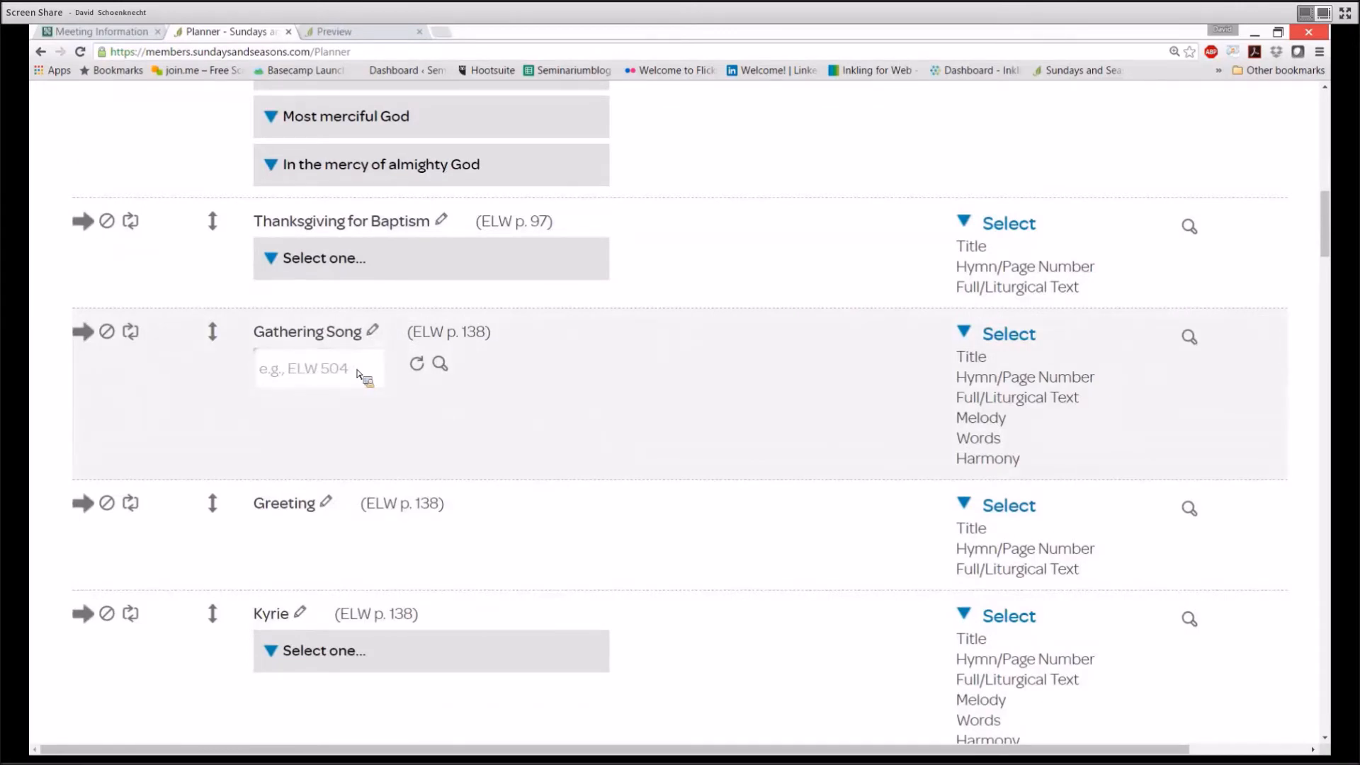
type("ELW ")
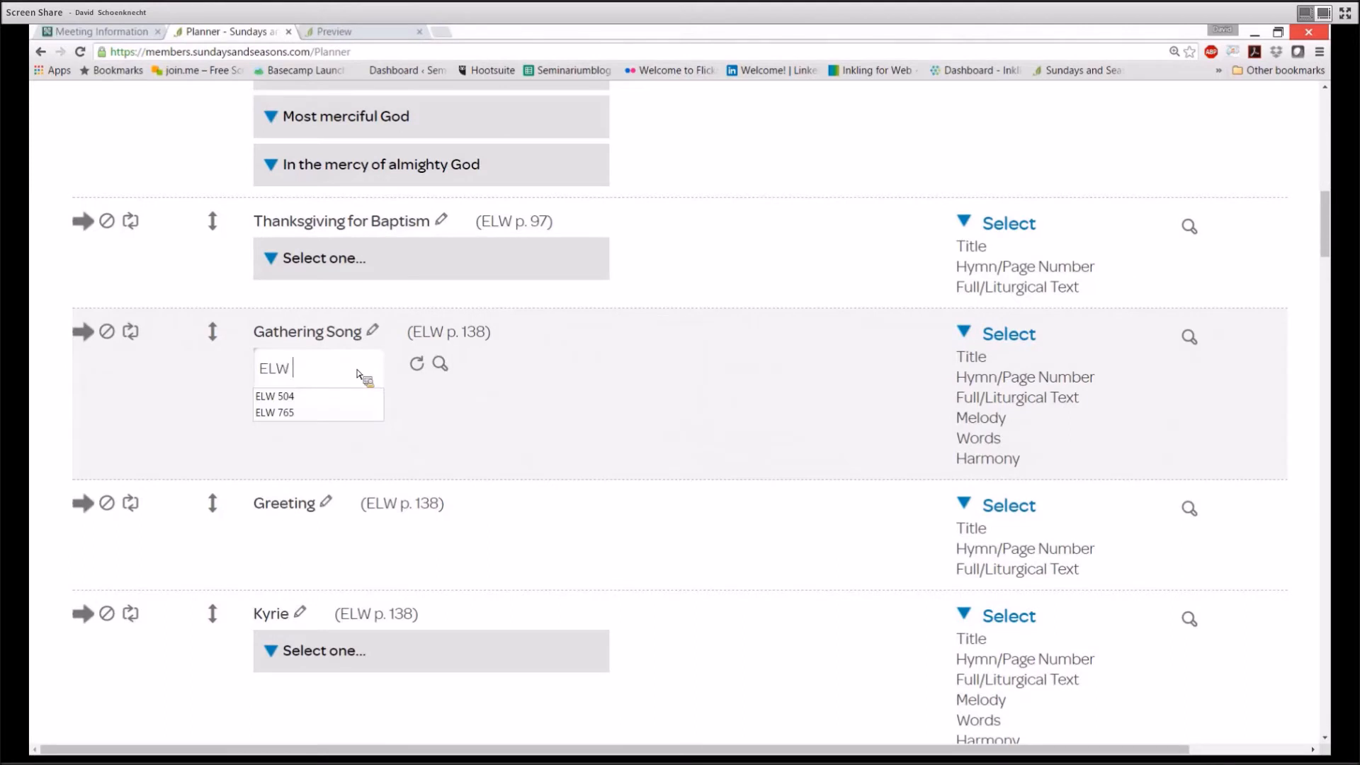
type("504")
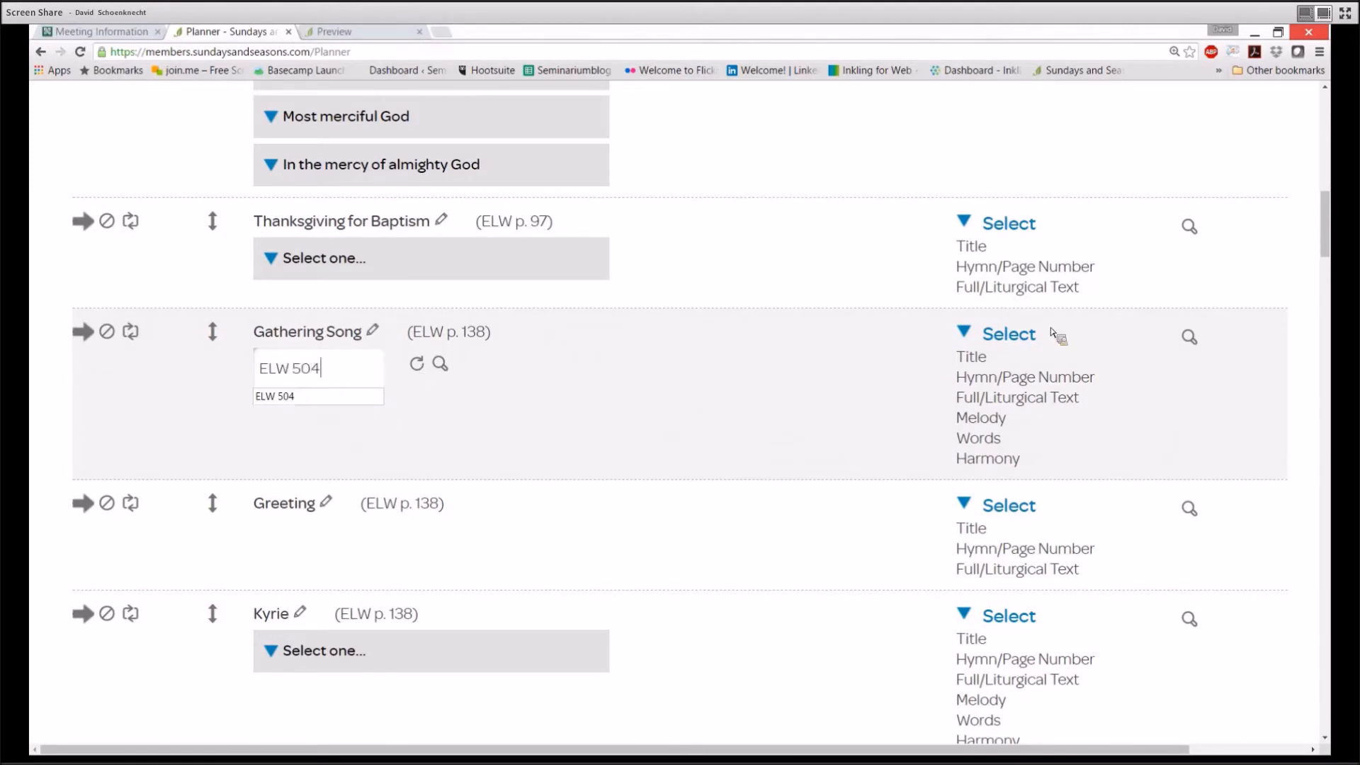
left_click(1189, 340)
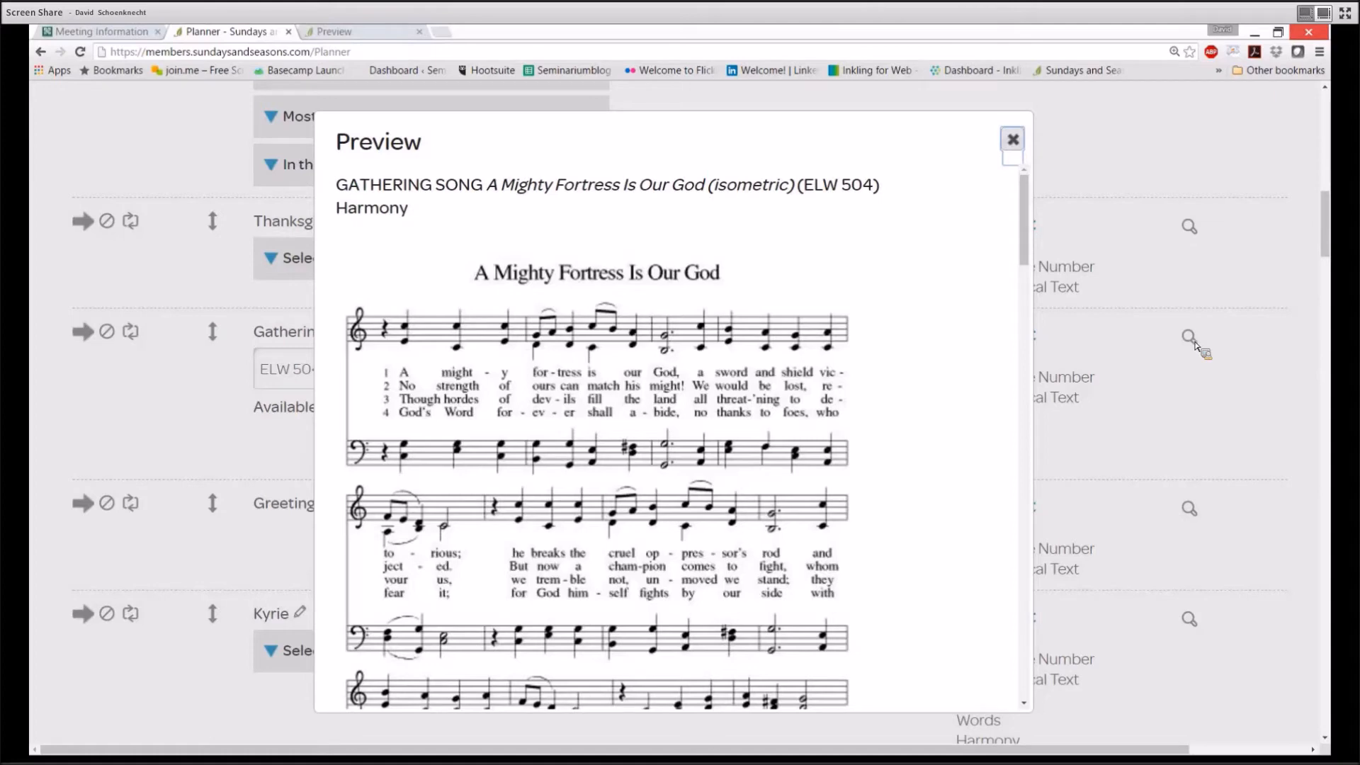
Scroll through the A Mighty Fortress Is Our God score and lyrics, then close the preview
scroll(951, 423, "down", 1)
scroll(951, 424, "down", 12)
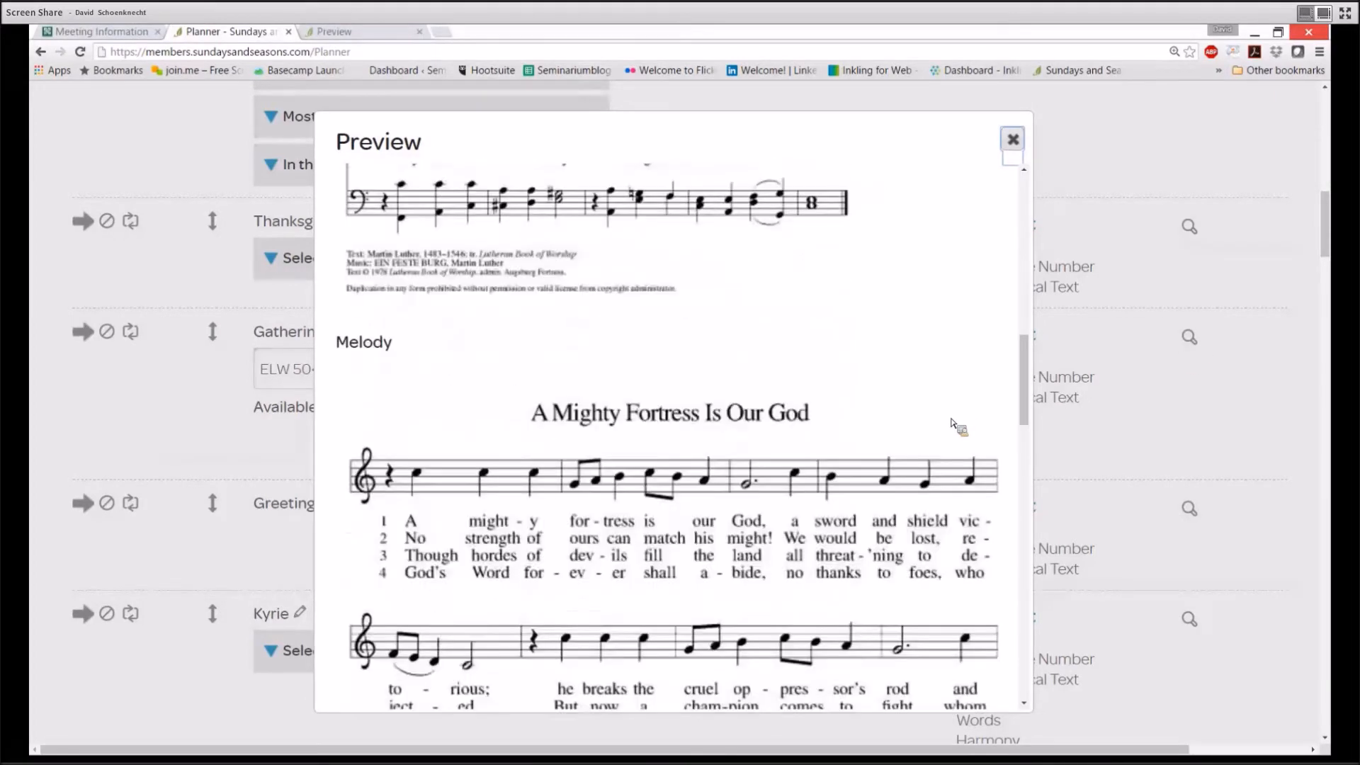
scroll(952, 424, "down", 10)
scroll(952, 423, "down", 7)
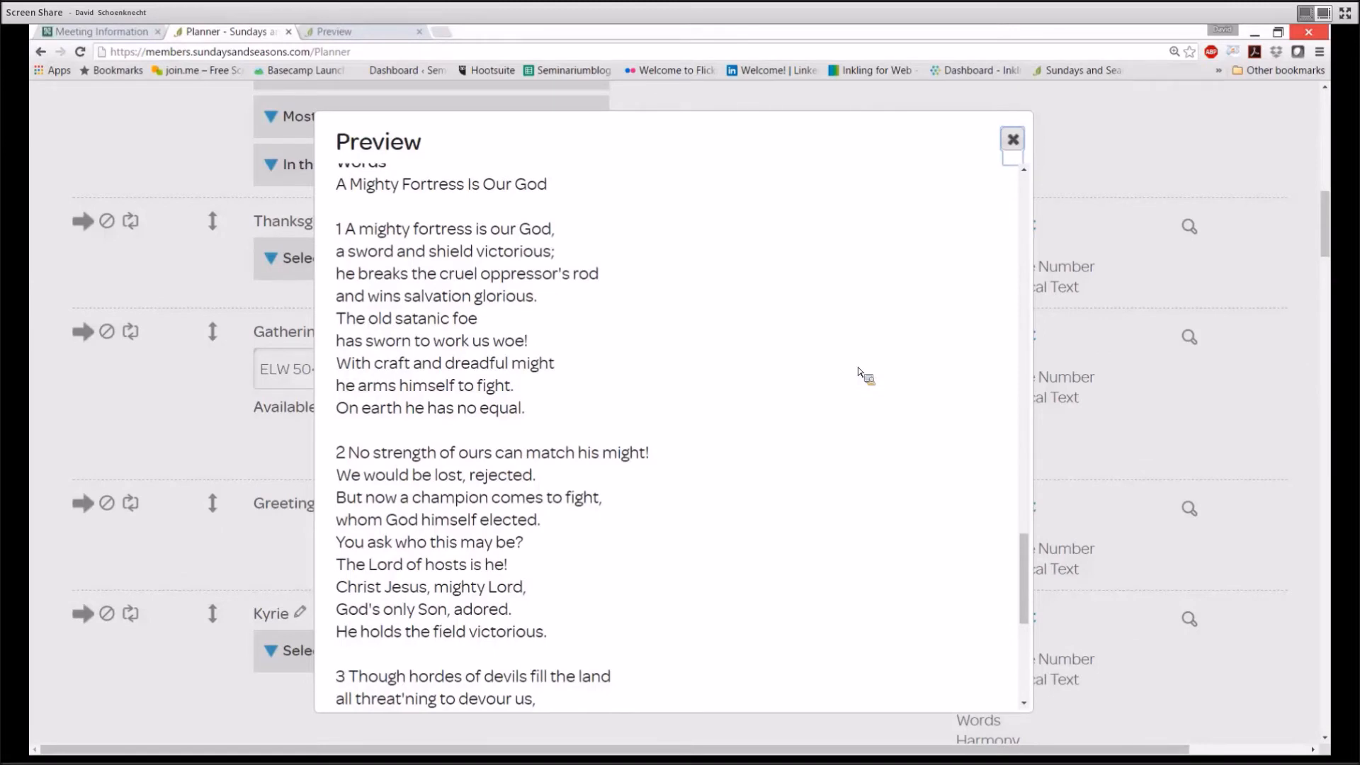
left_click(1020, 141)
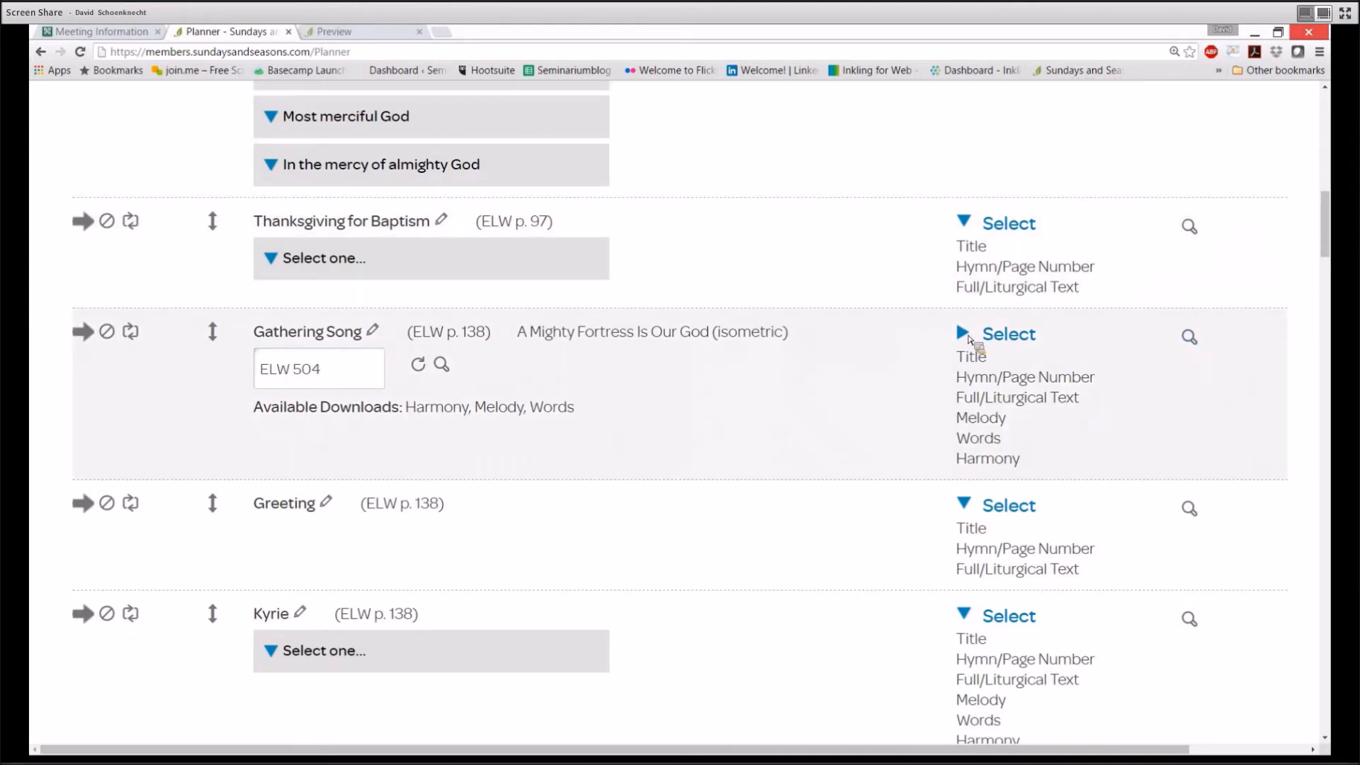
Drop Harmony, Words, Melody and Full/Liturgical Text from the Gathering Song download and preview it
left_click(964, 333)
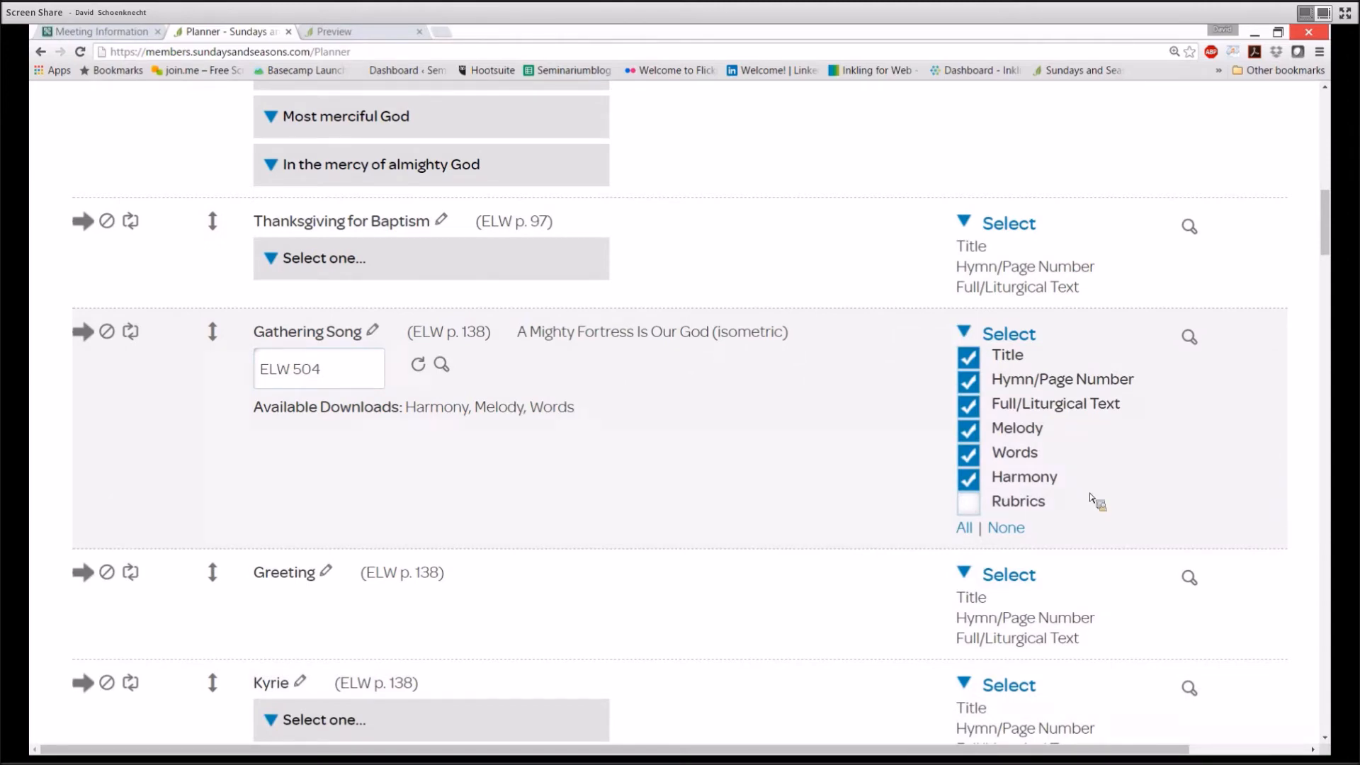
left_click(969, 479)
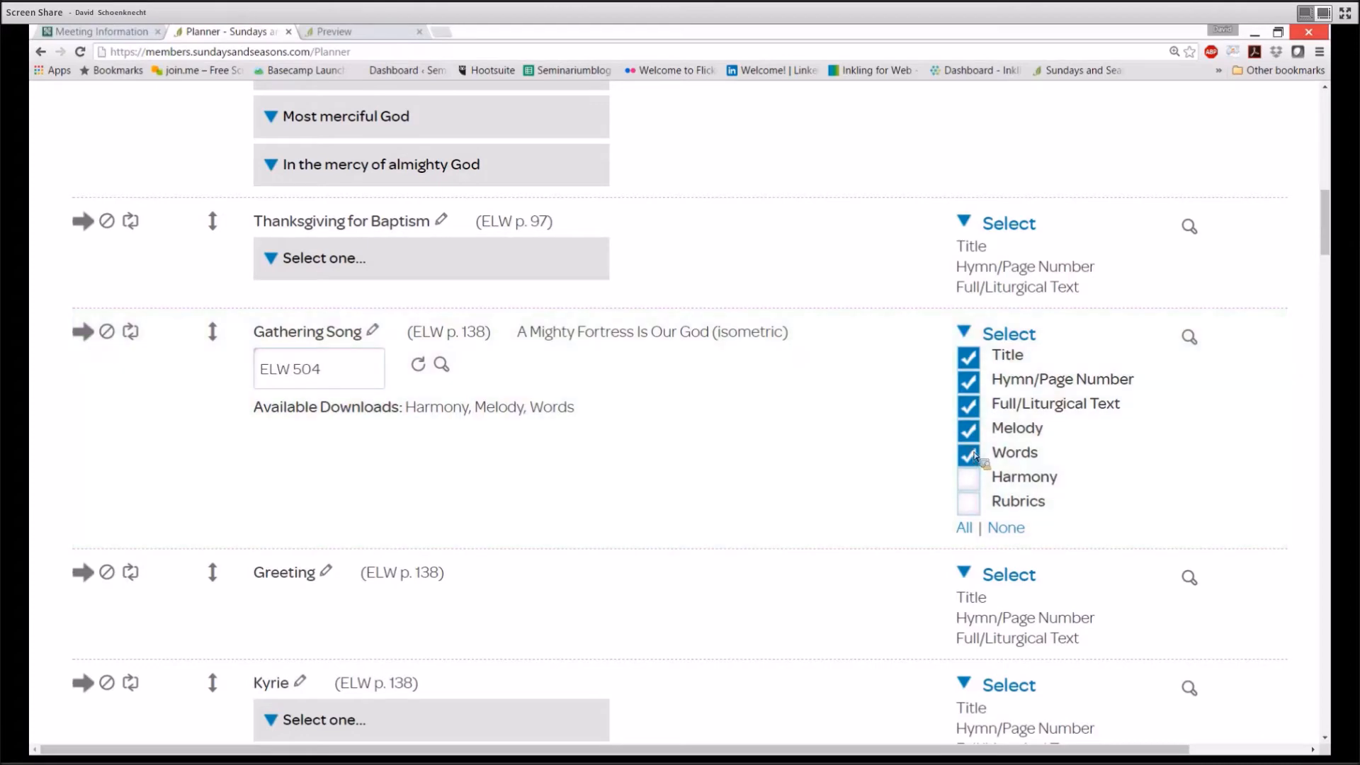
left_click(972, 454)
left_click(972, 429)
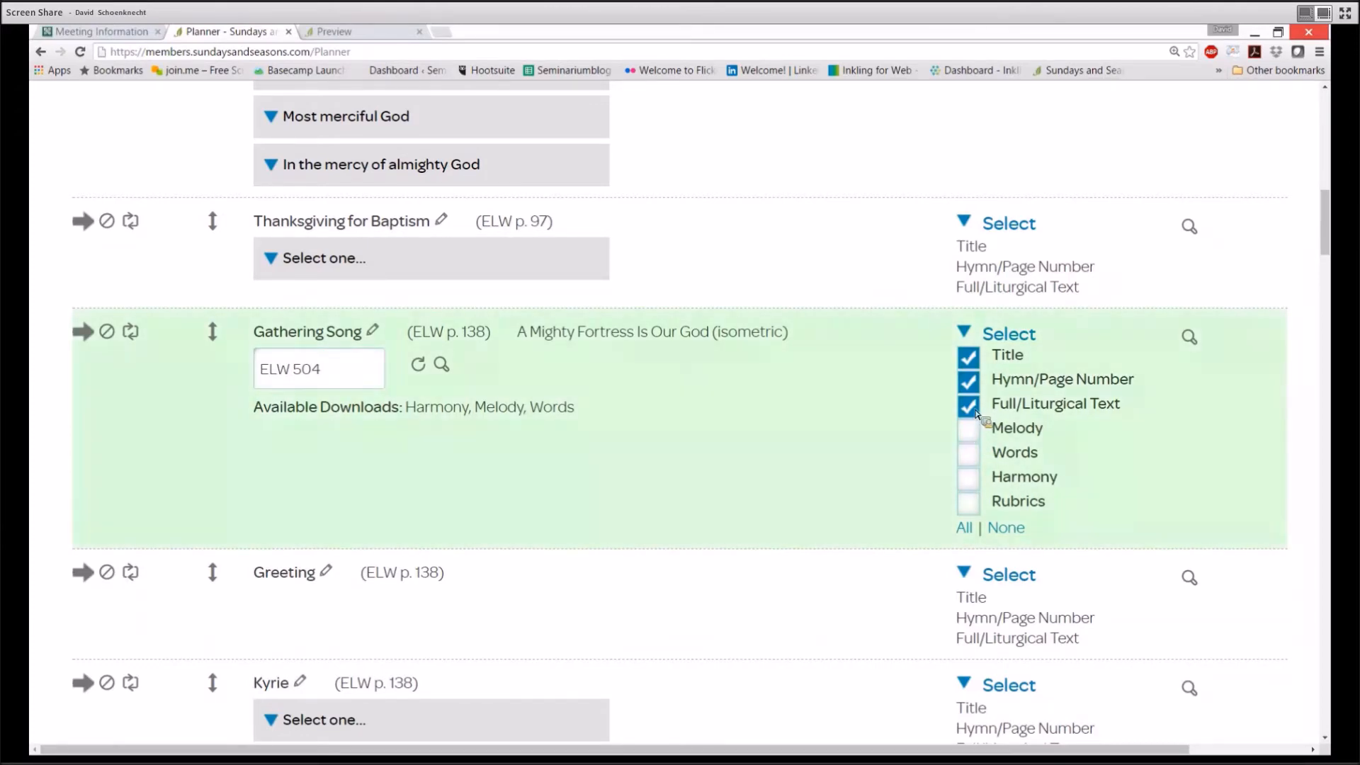
left_click(973, 410)
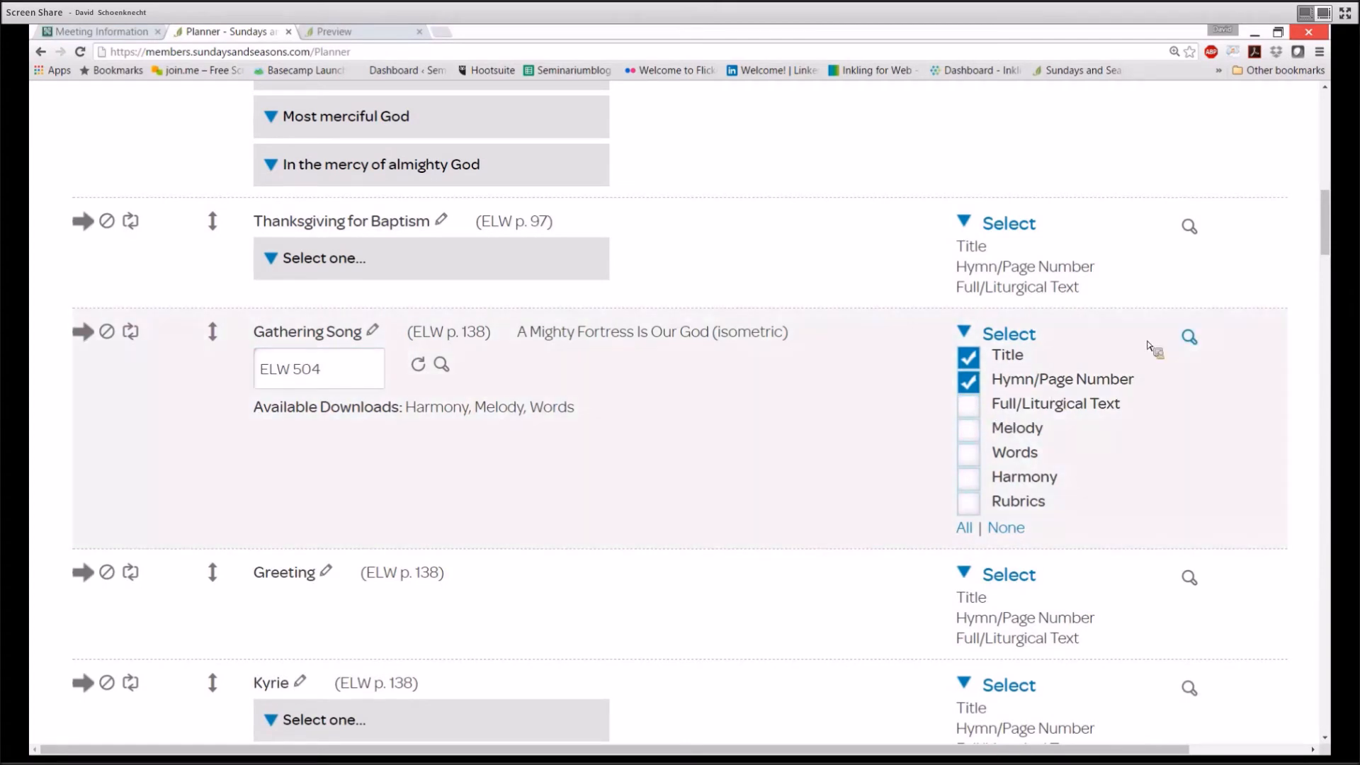
left_click(1189, 339)
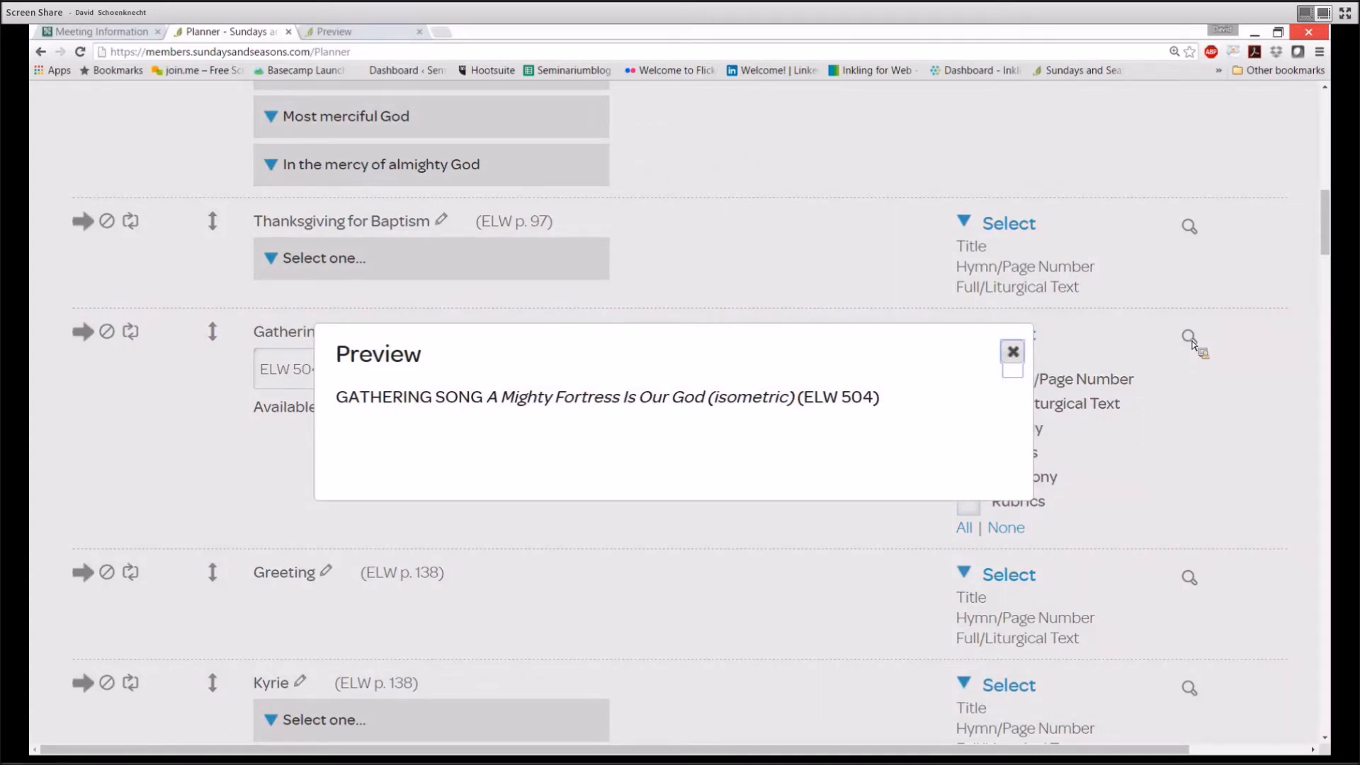
left_click(1014, 352)
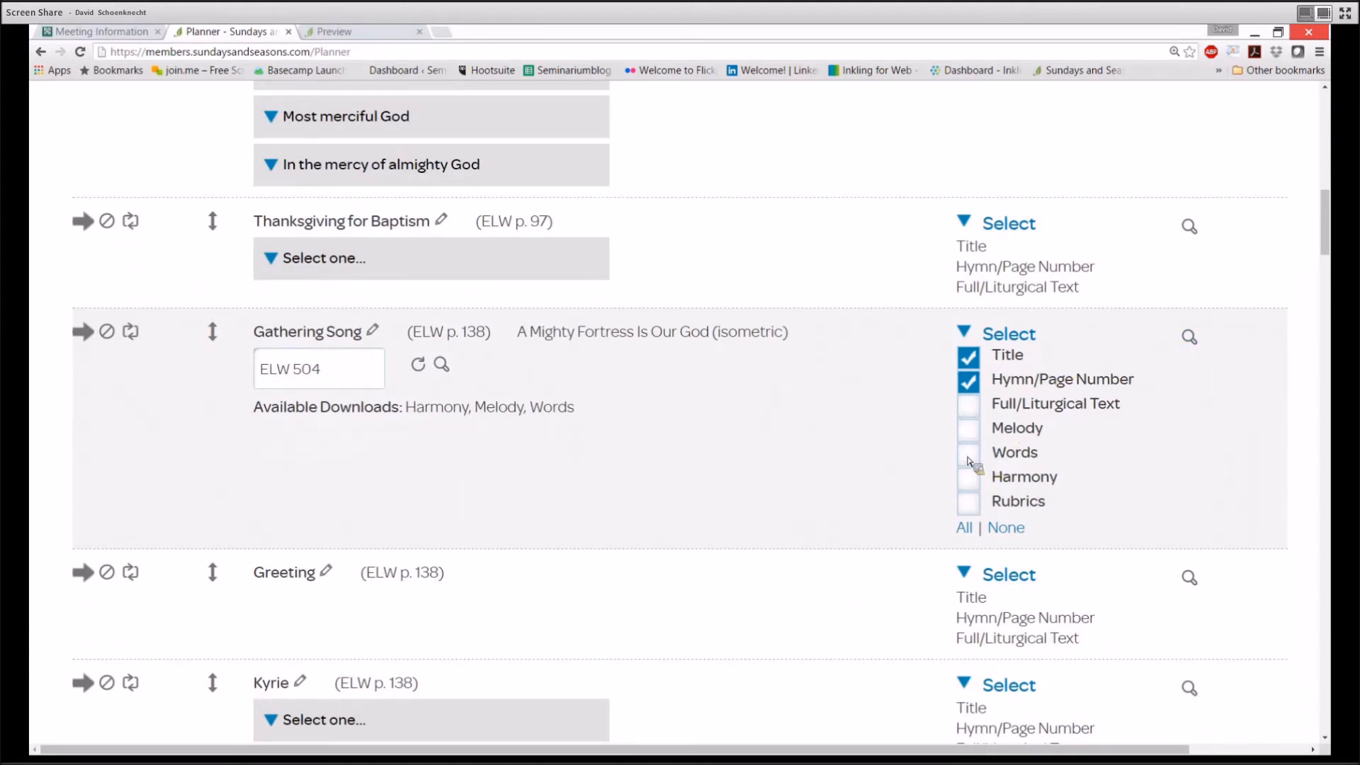
left_click(968, 454)
left_click(968, 381)
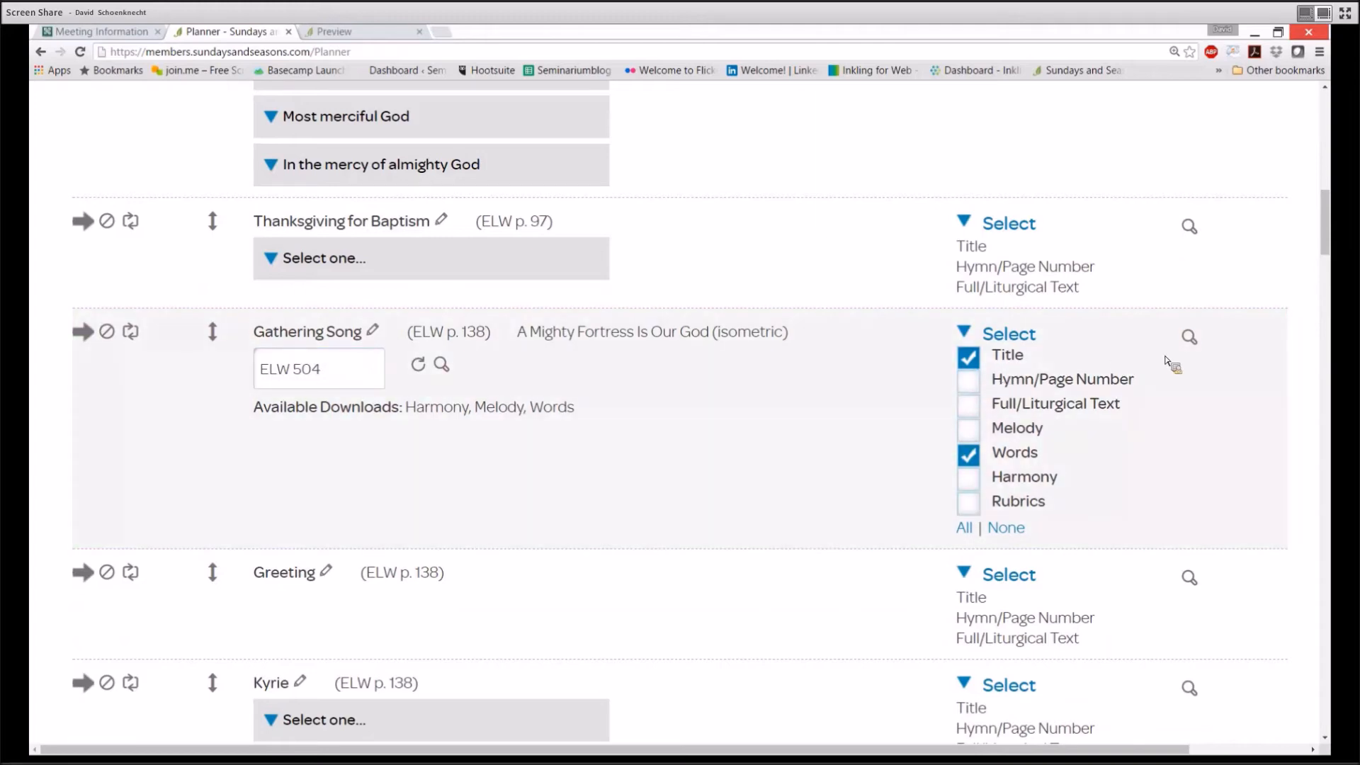
left_click(1190, 338)
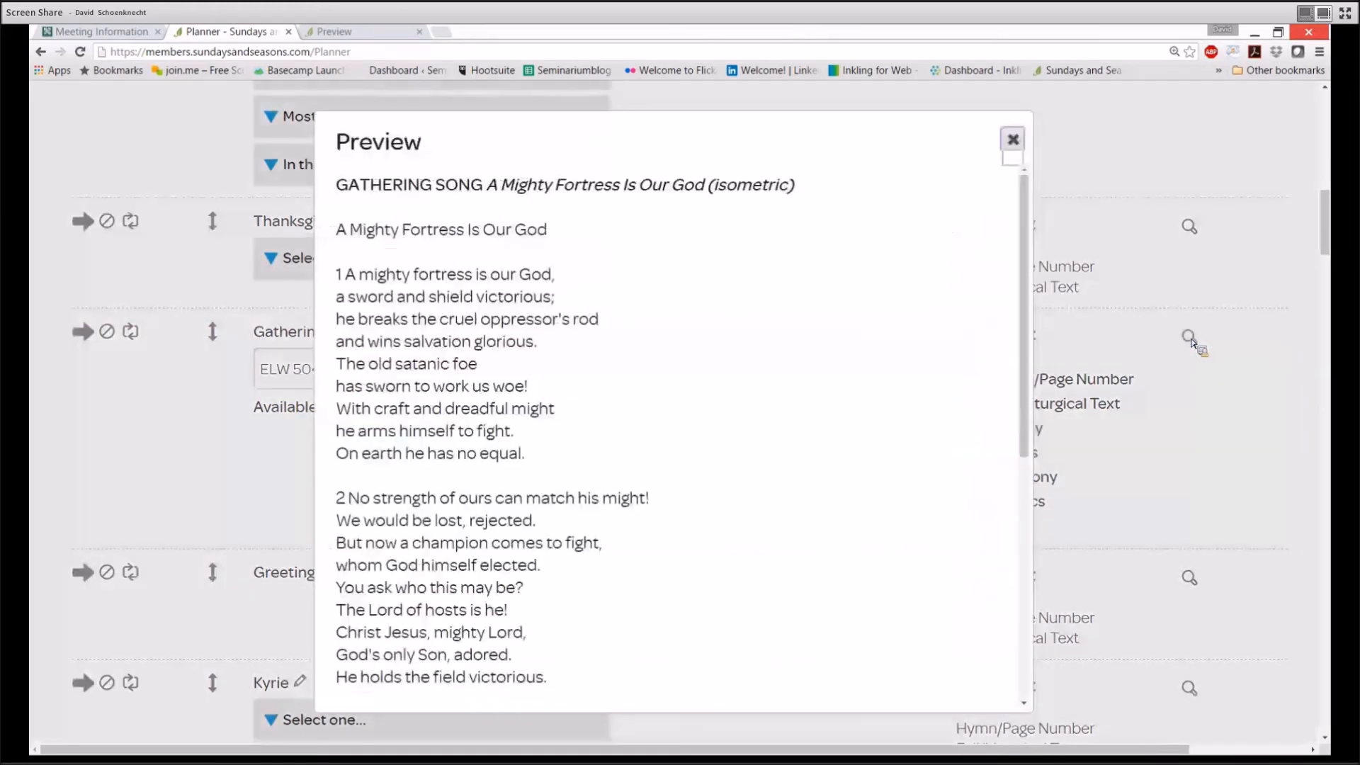
left_click(1014, 141)
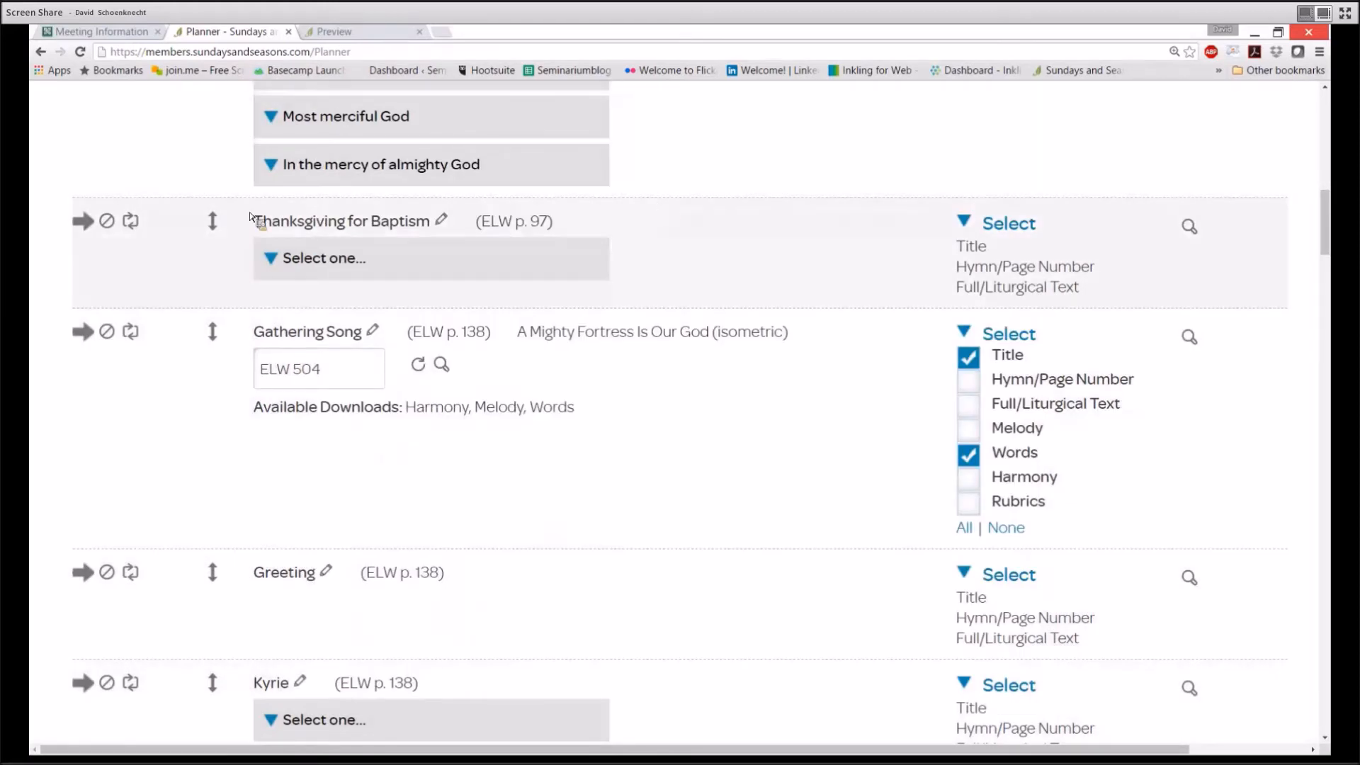
left_click(92, 232)
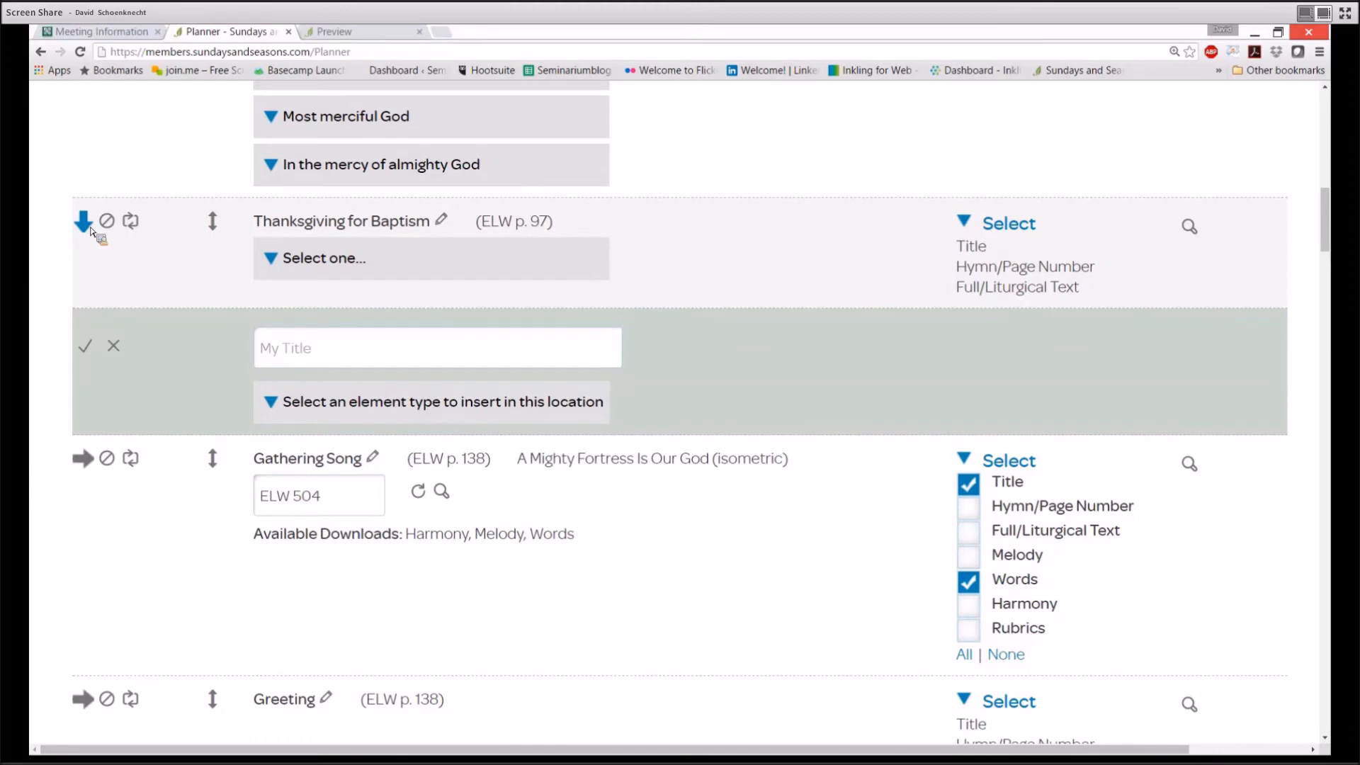
left_click(279, 409)
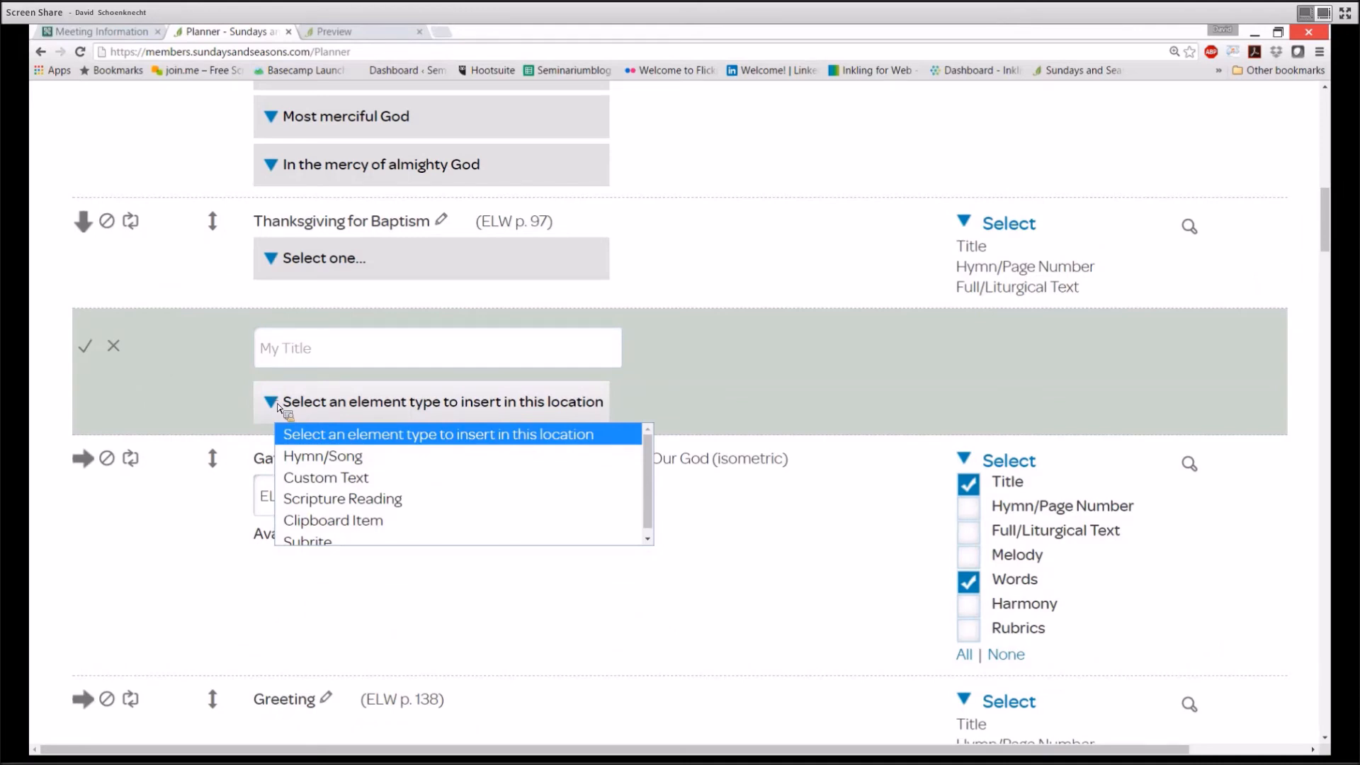
left_click(114, 347)
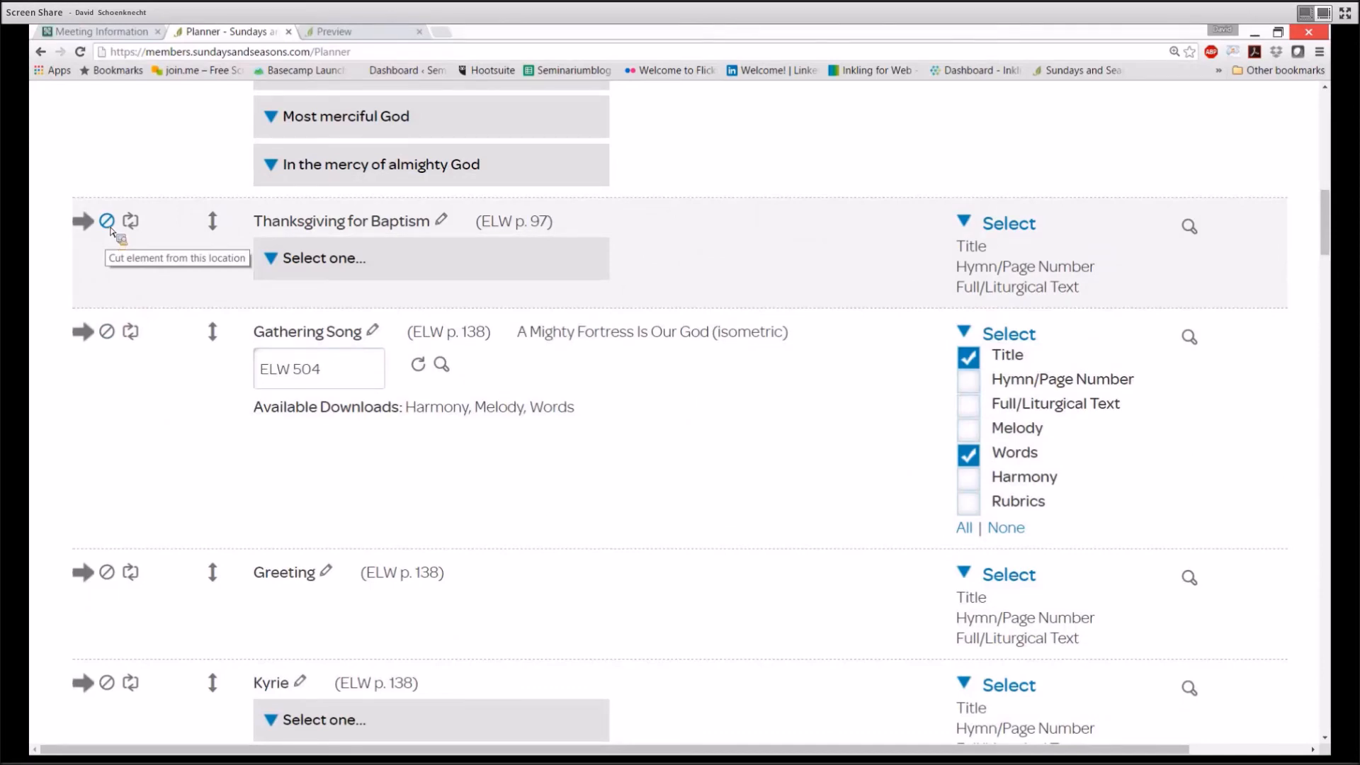
Cut Thanksgiving for Baptism and insert it as a Clipboard Item below the Gathering Song
left_click(108, 222)
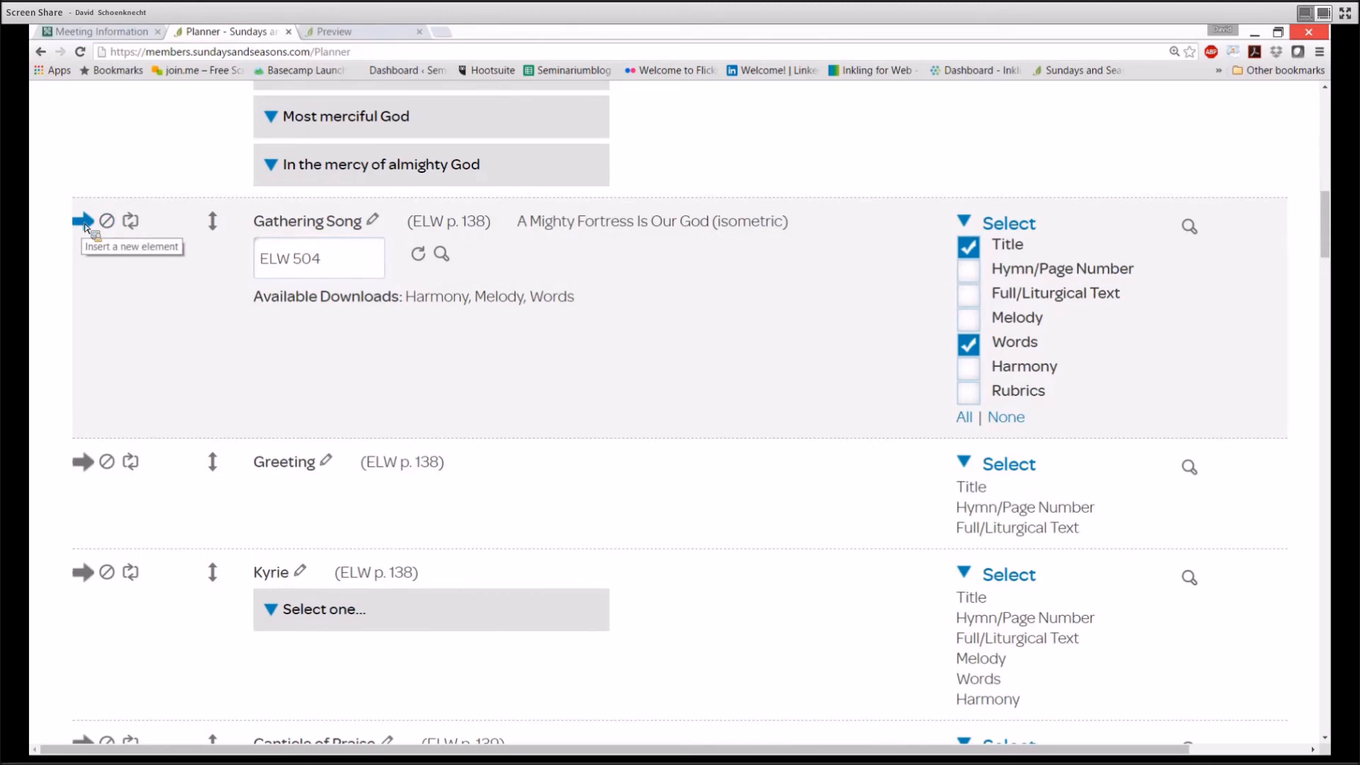
left_click(84, 222)
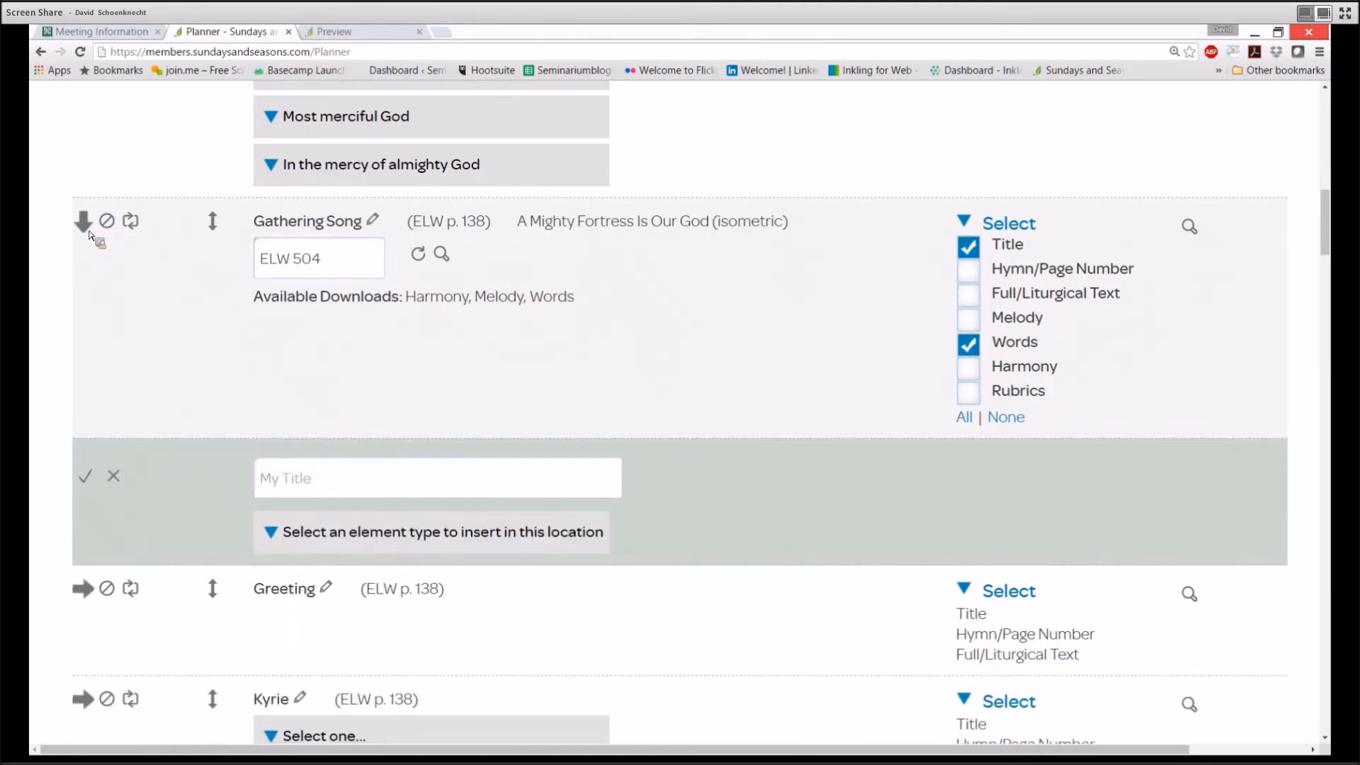
left_click(274, 535)
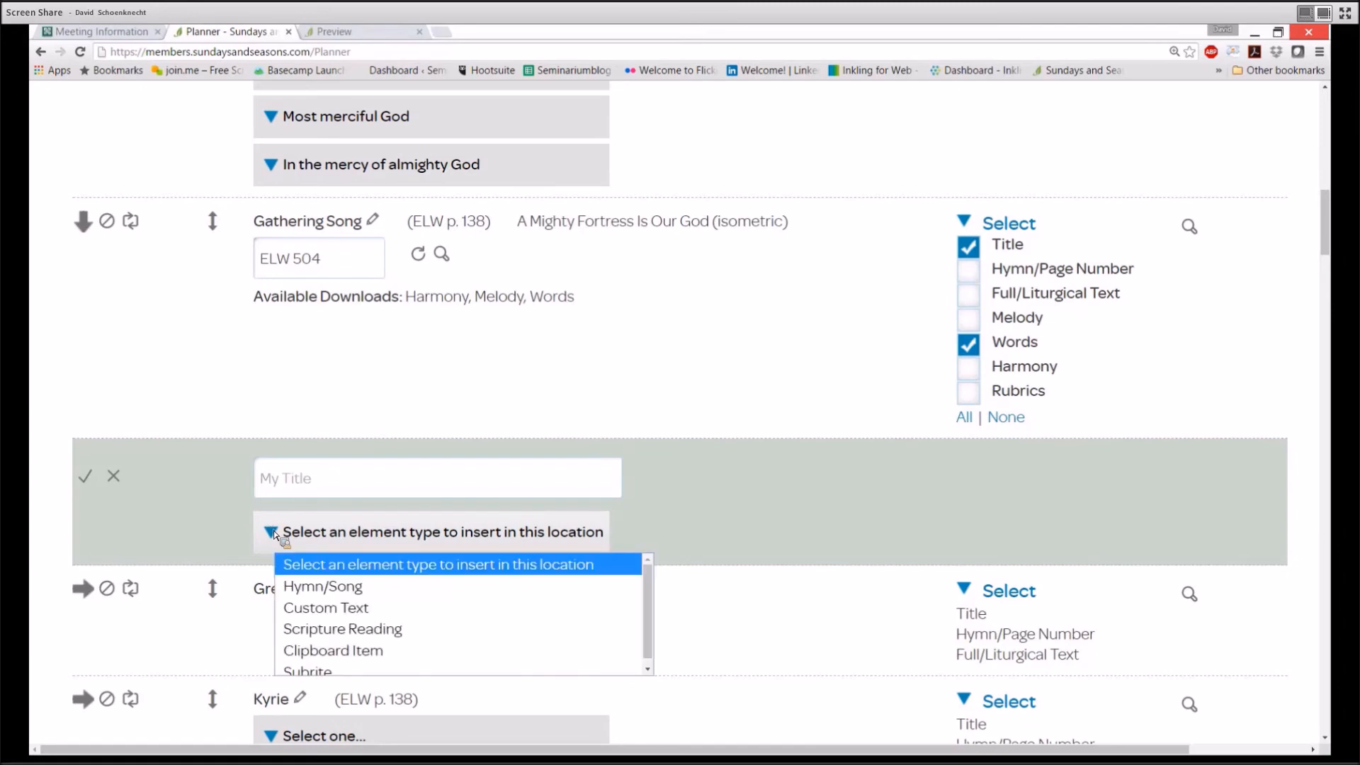
left_click(352, 651)
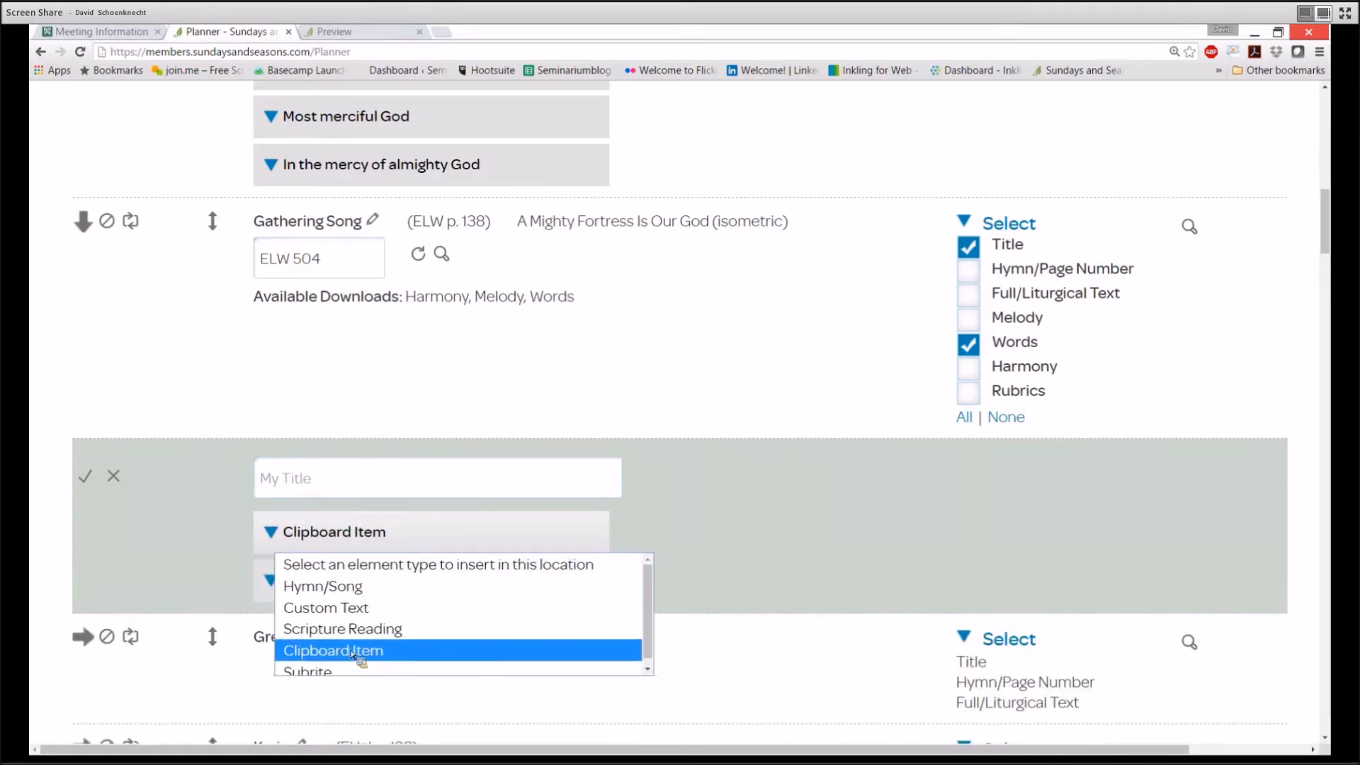
left_click(272, 584)
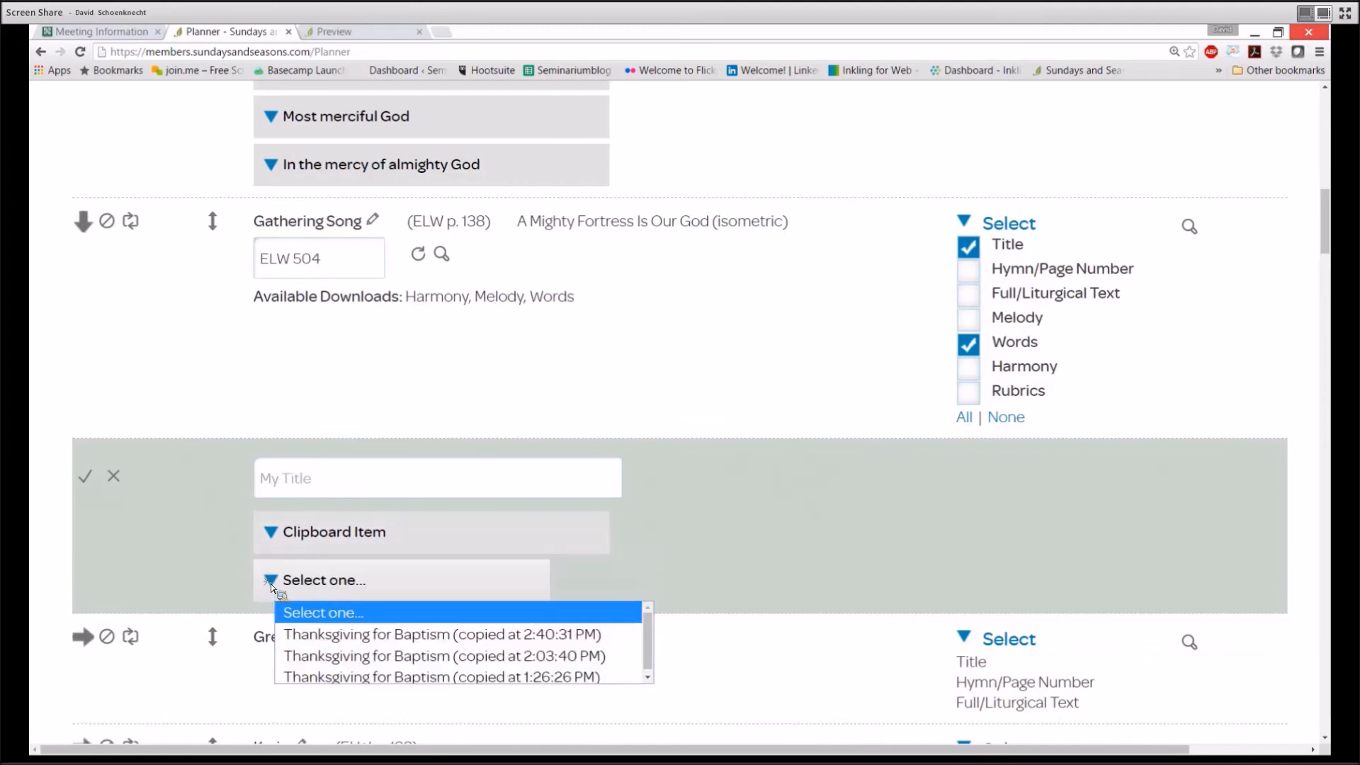
left_click(300, 635)
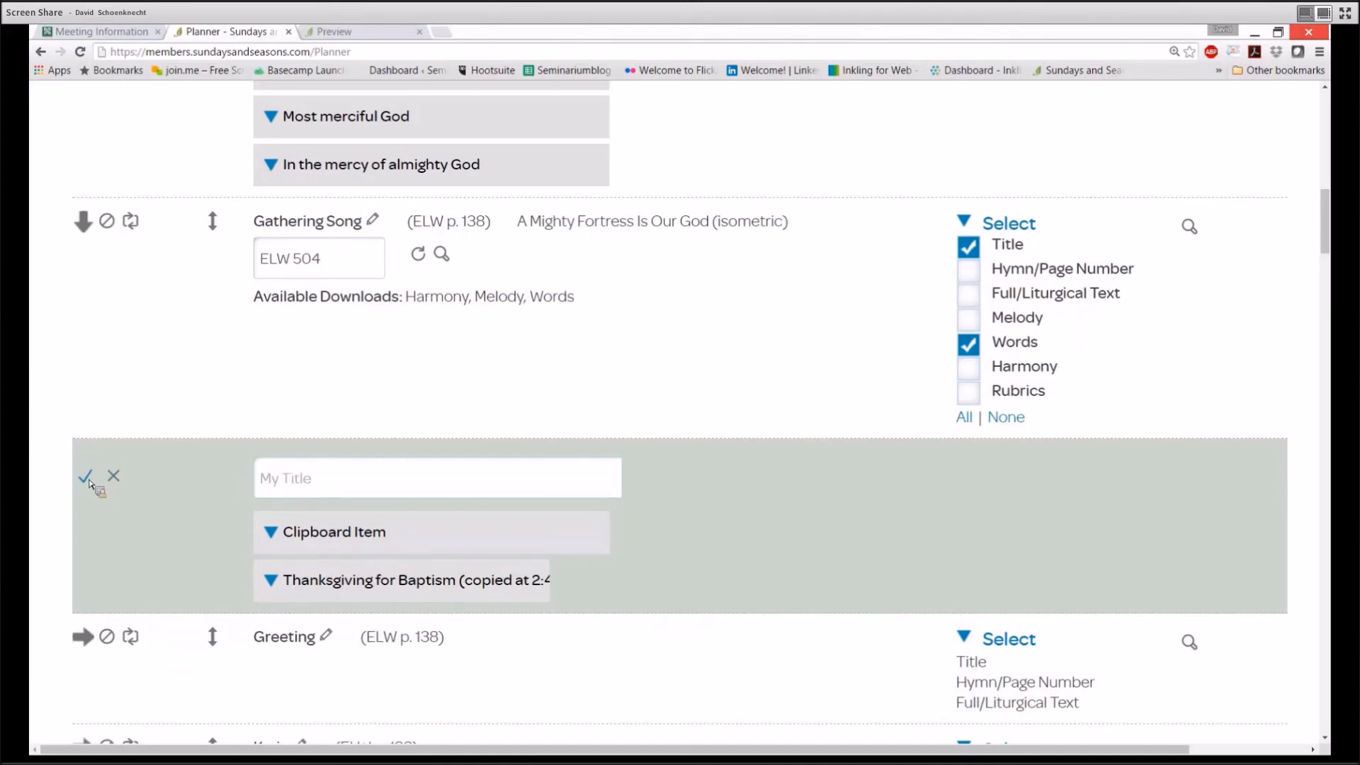
left_click(89, 480)
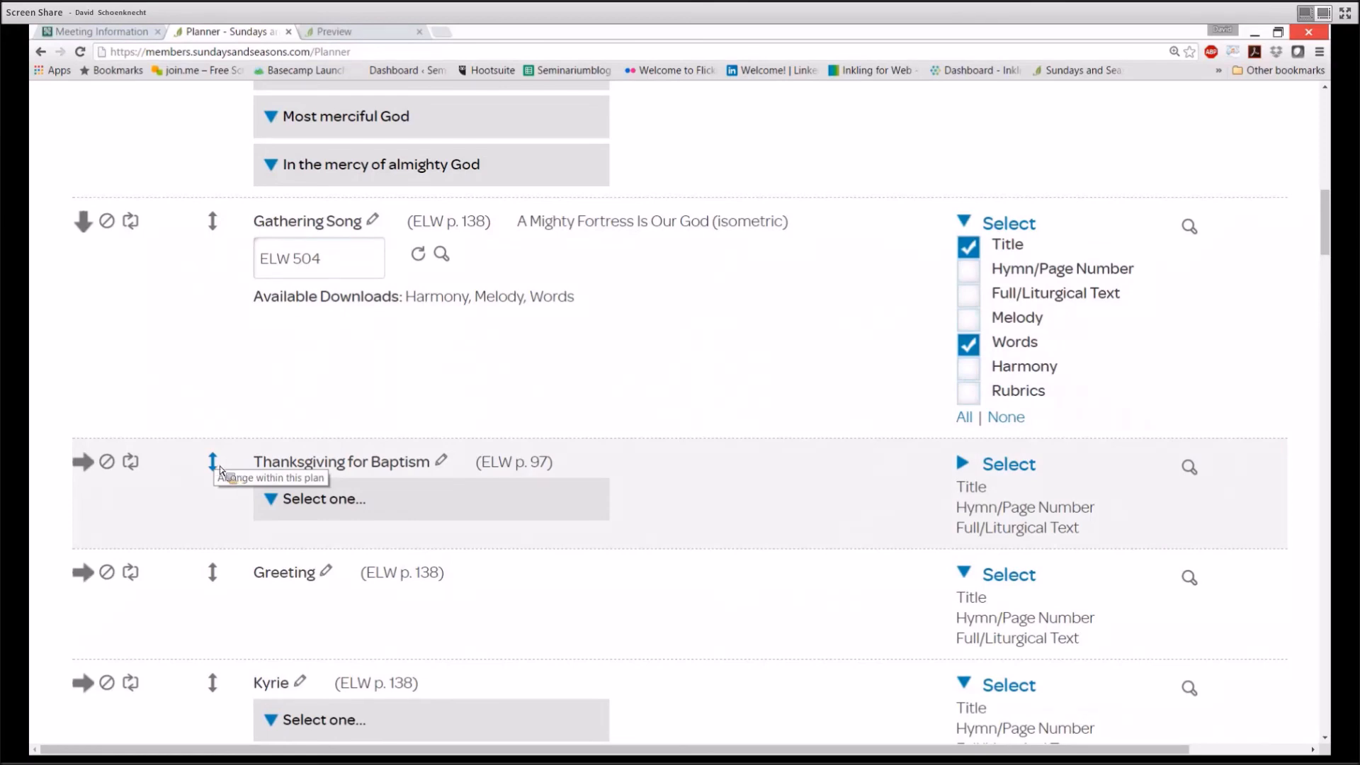
Drag Thanksgiving for Baptism back above the Gathering Song and scroll down to the Kyrie
left_click_drag(214, 468, 215, 235)
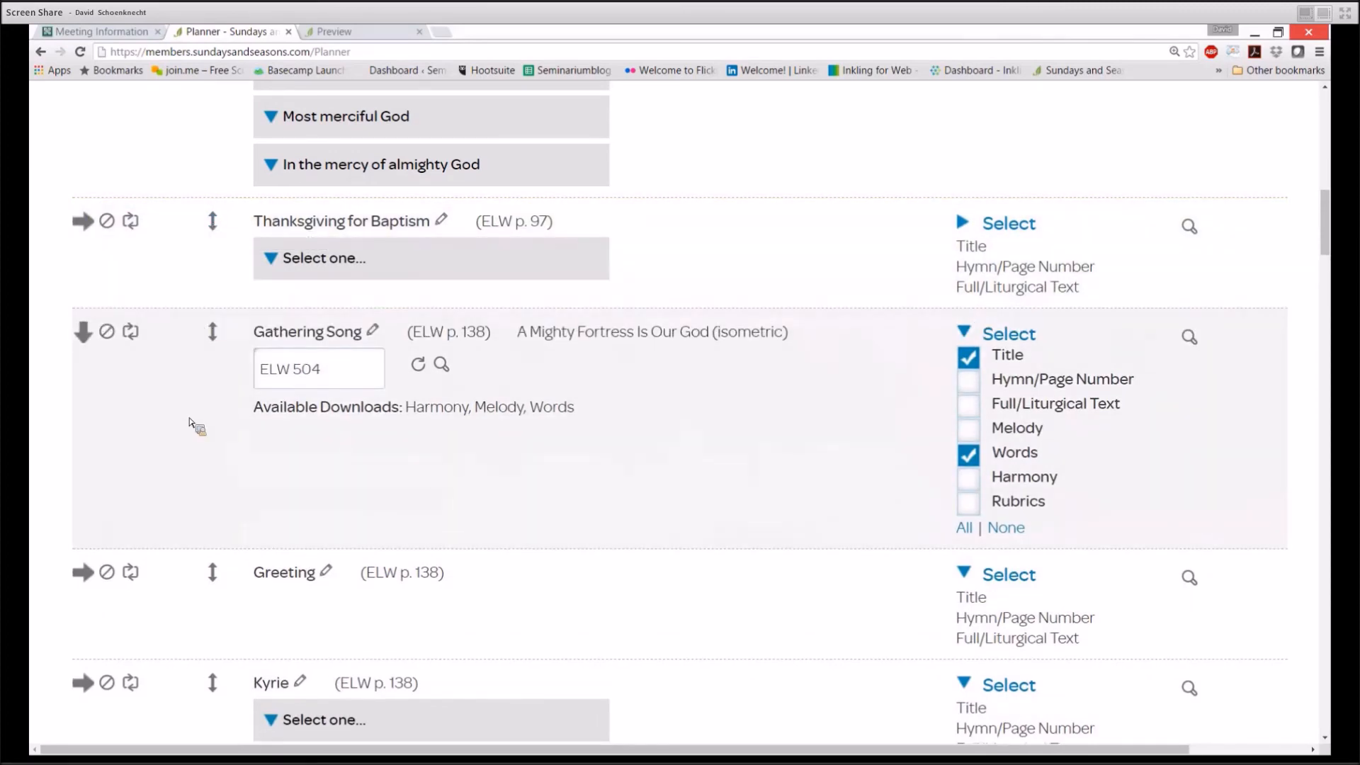
scroll(190, 422, "down", 3)
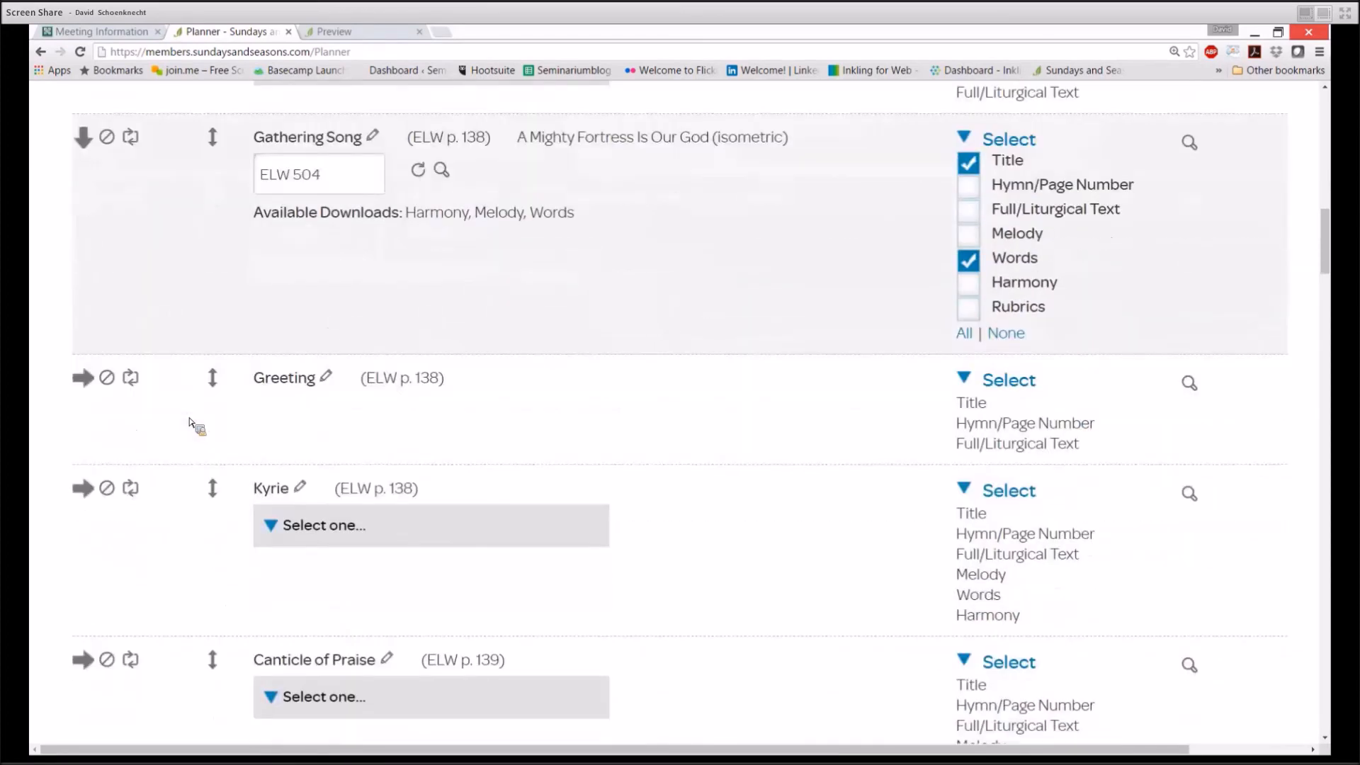
scroll(189, 423, "down", 3)
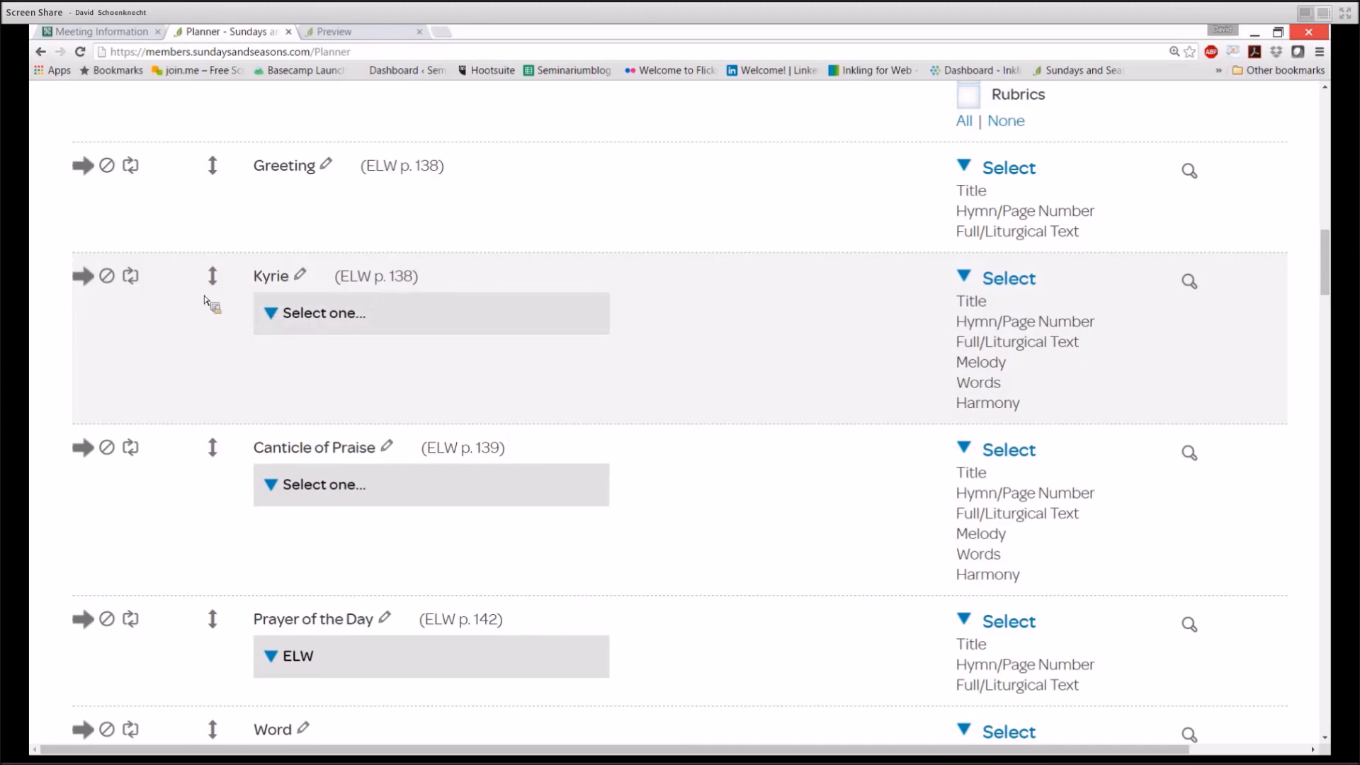
Replace the Kyrie with LLC Señor, ten piedad, setting LLC 184, and check its preview
left_click(138, 283)
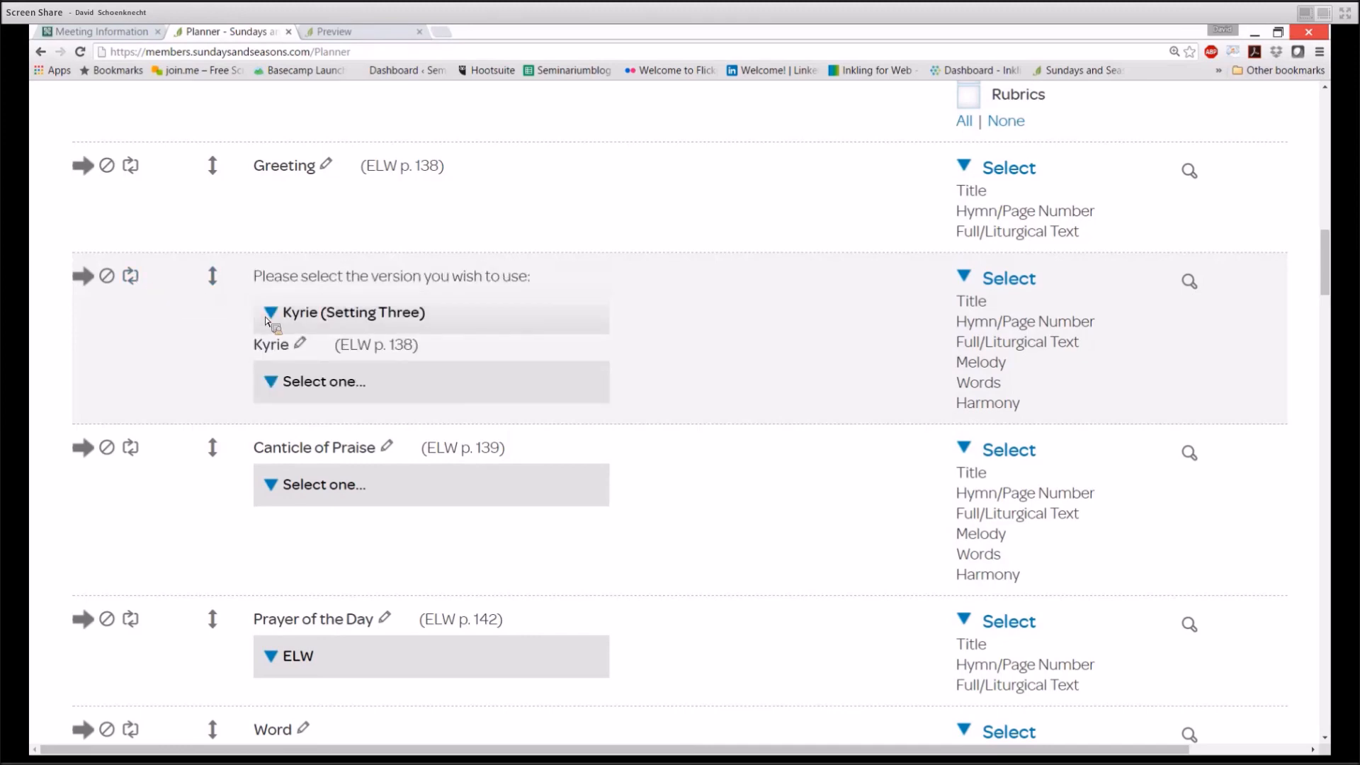
left_click(273, 314)
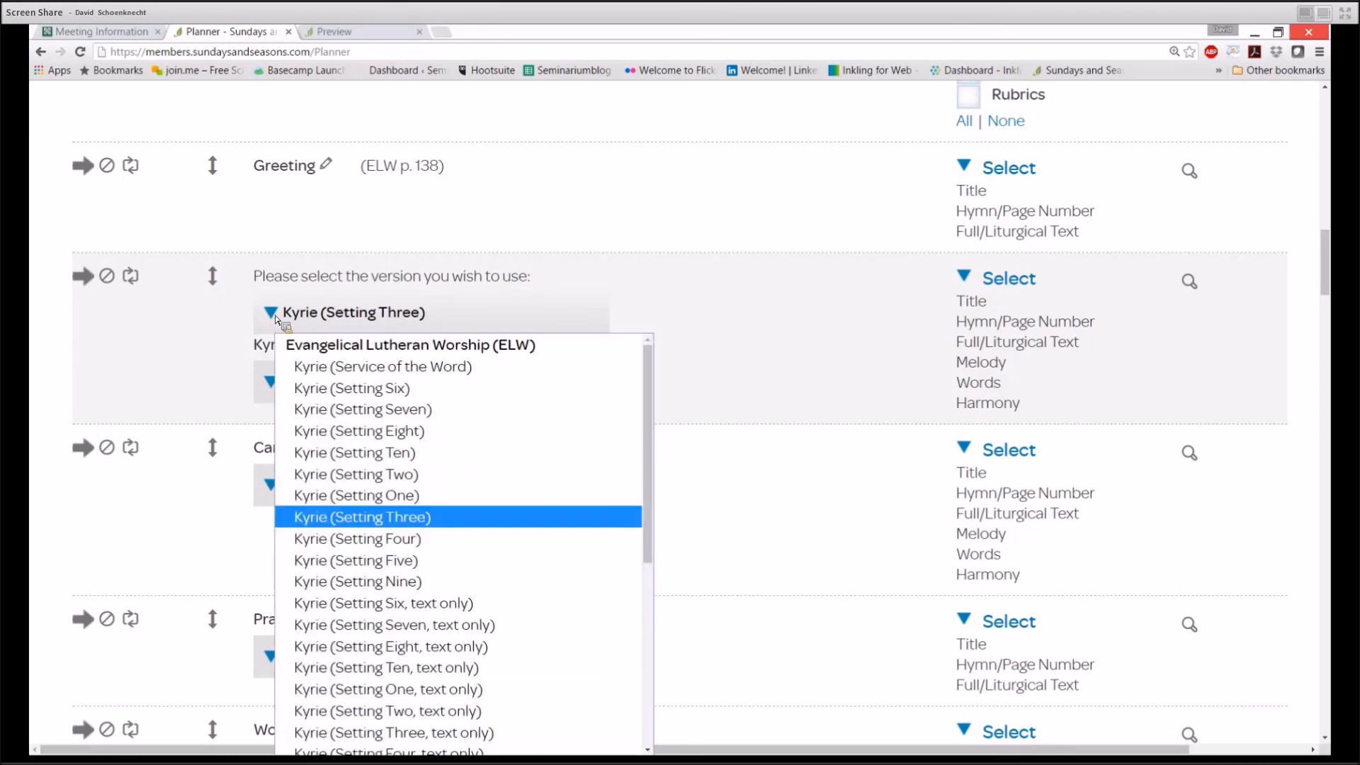
scroll(400, 359, "down", 3)
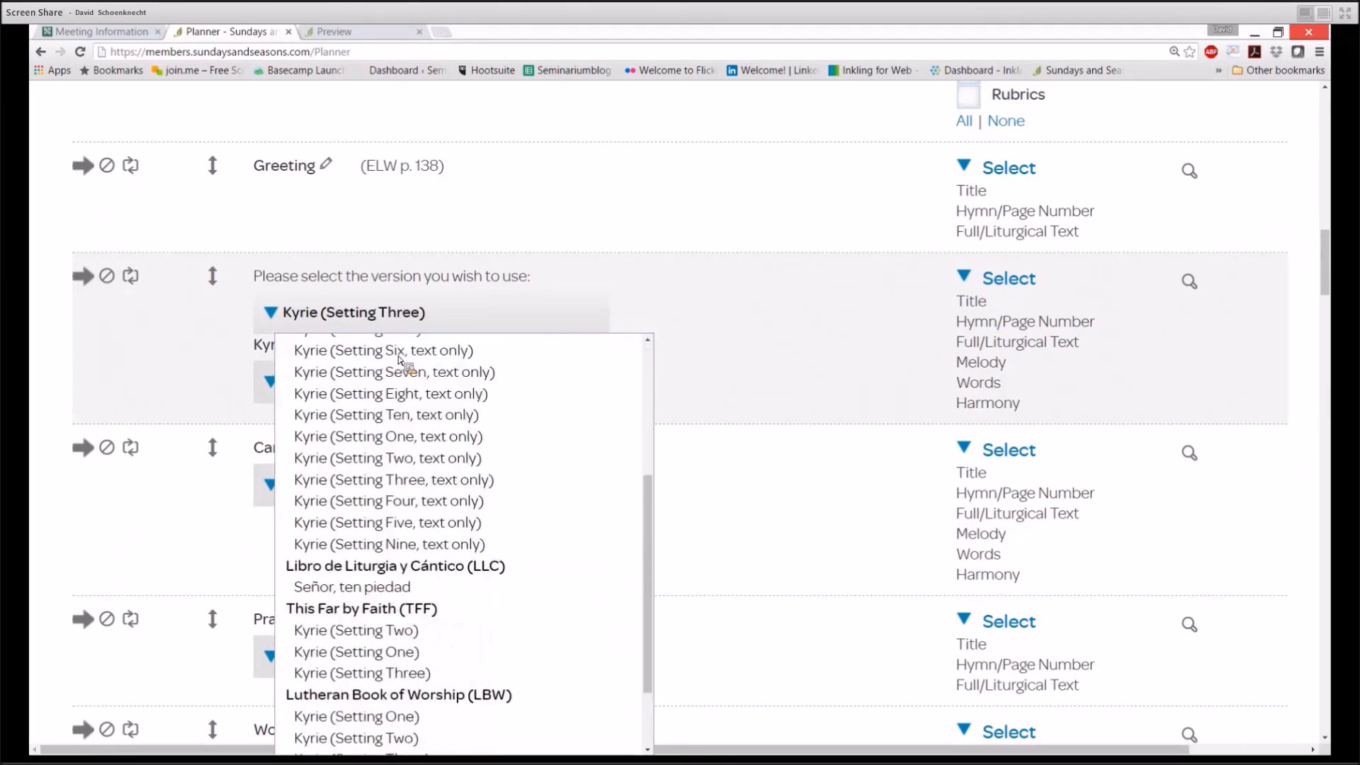
scroll(401, 360, "down", 2)
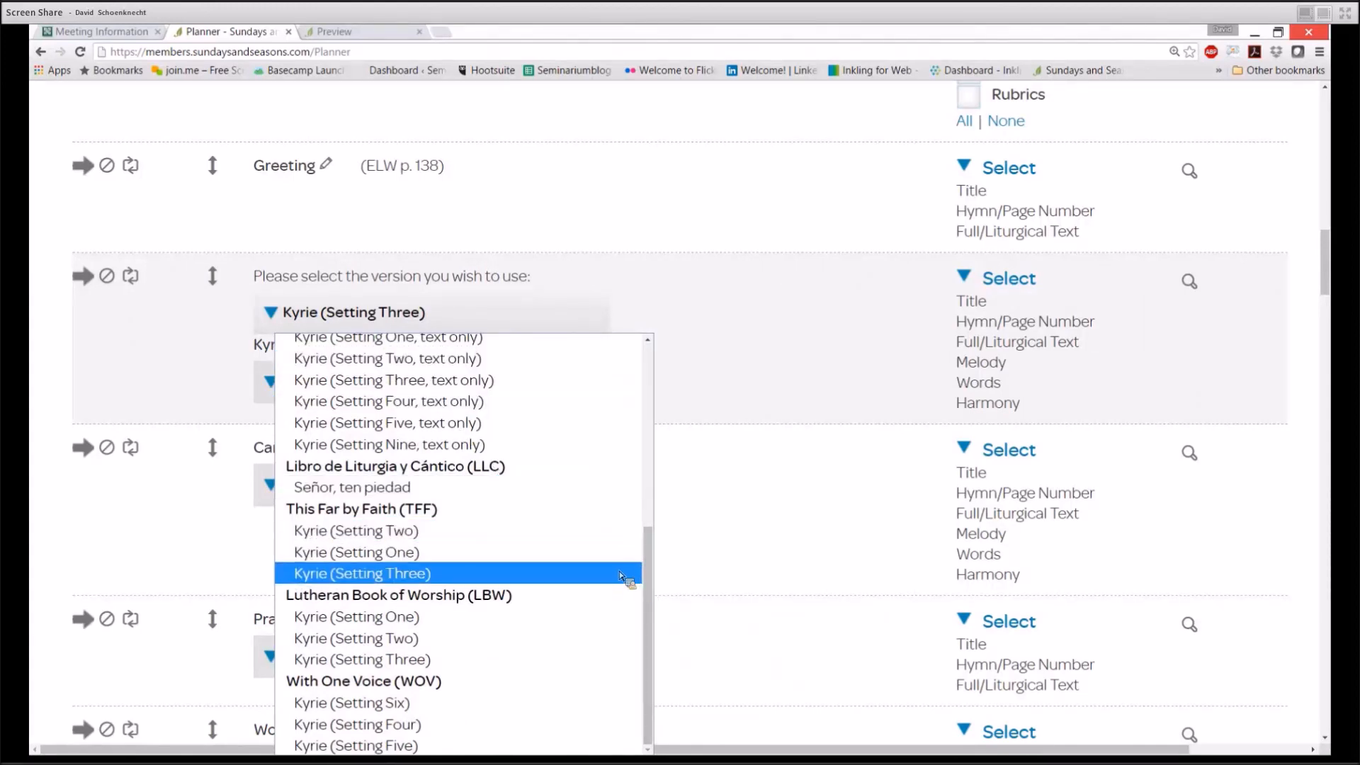
left_click(408, 490)
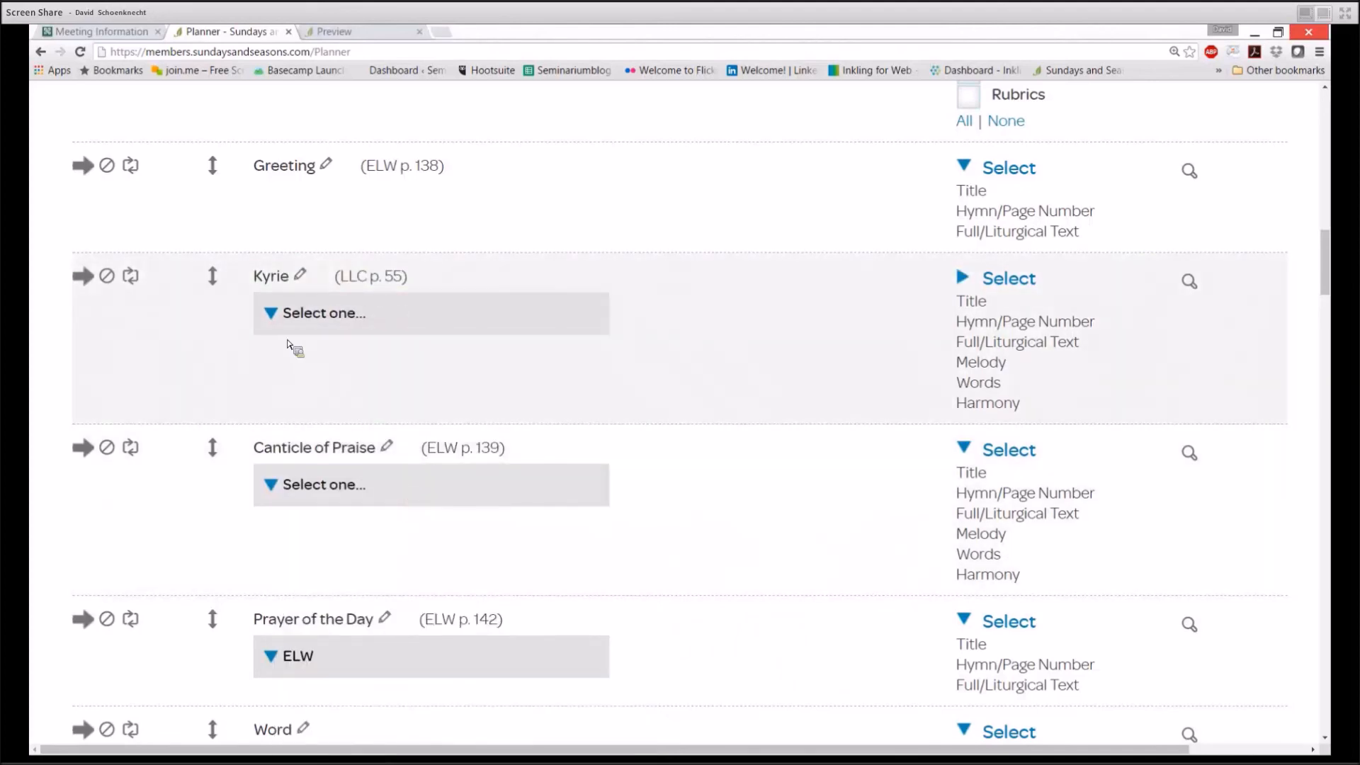
left_click(282, 319)
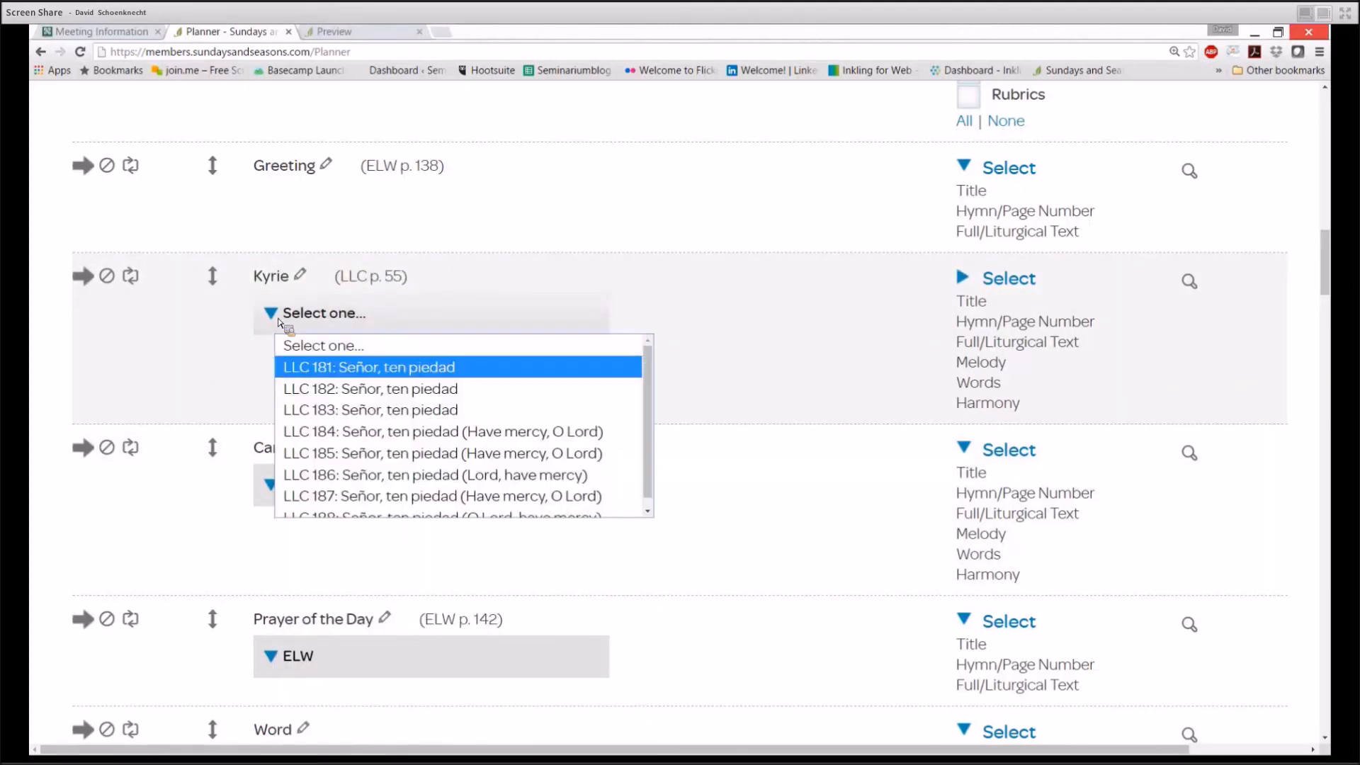
left_click(335, 435)
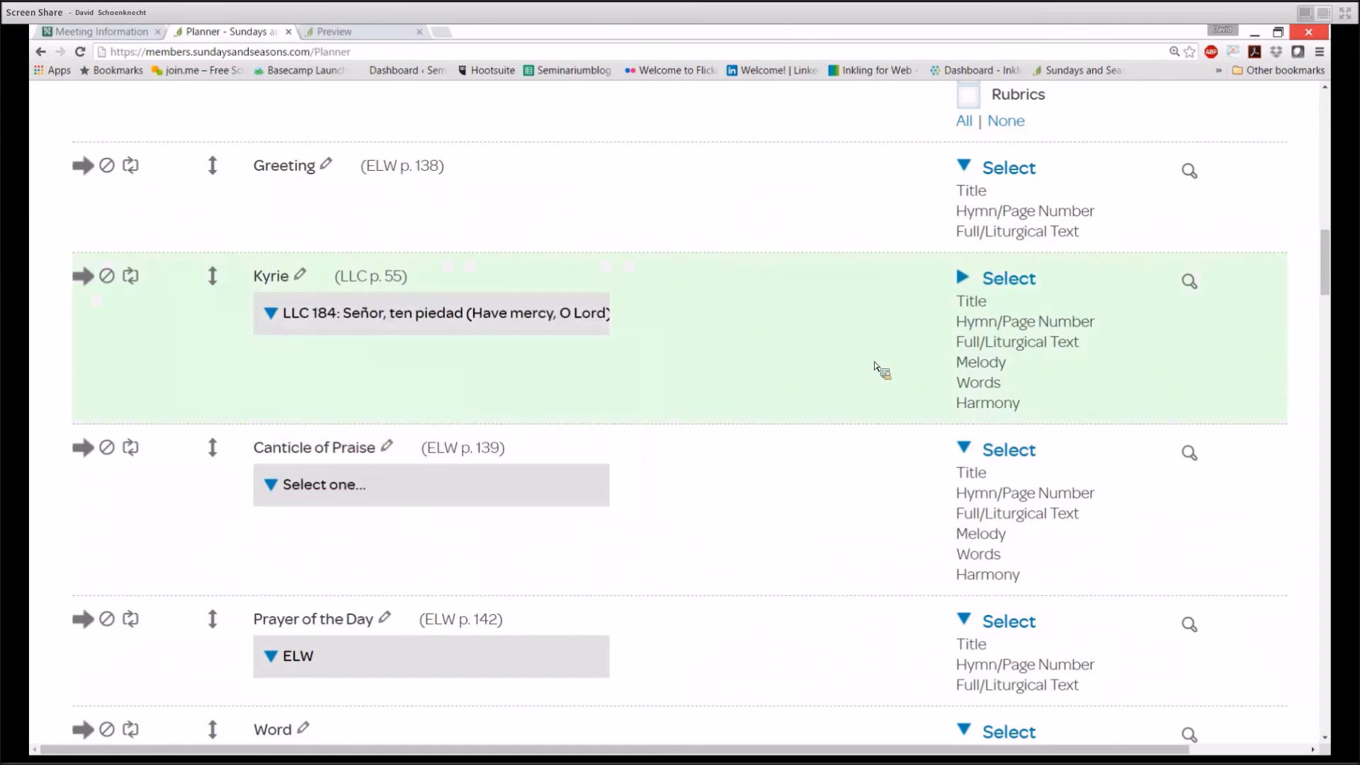
left_click(1191, 283)
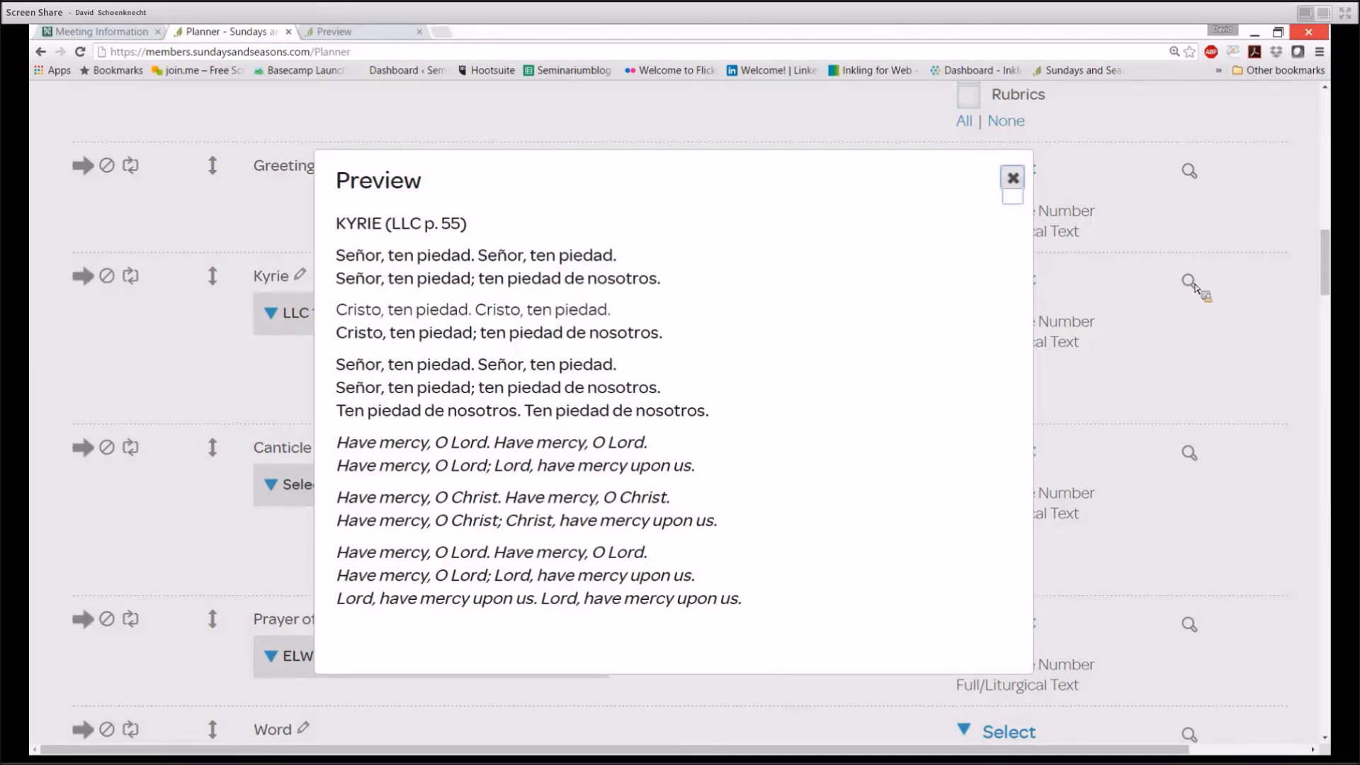
left_click(1019, 181)
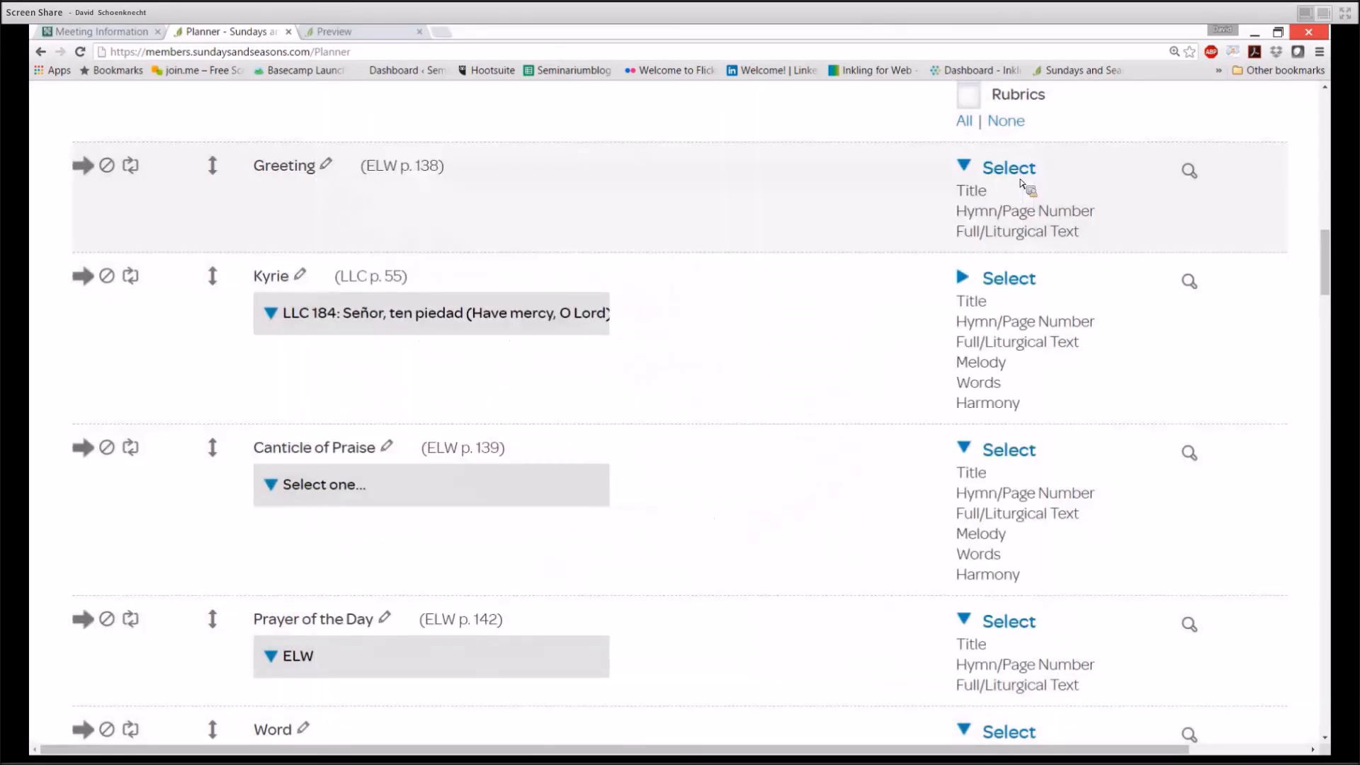